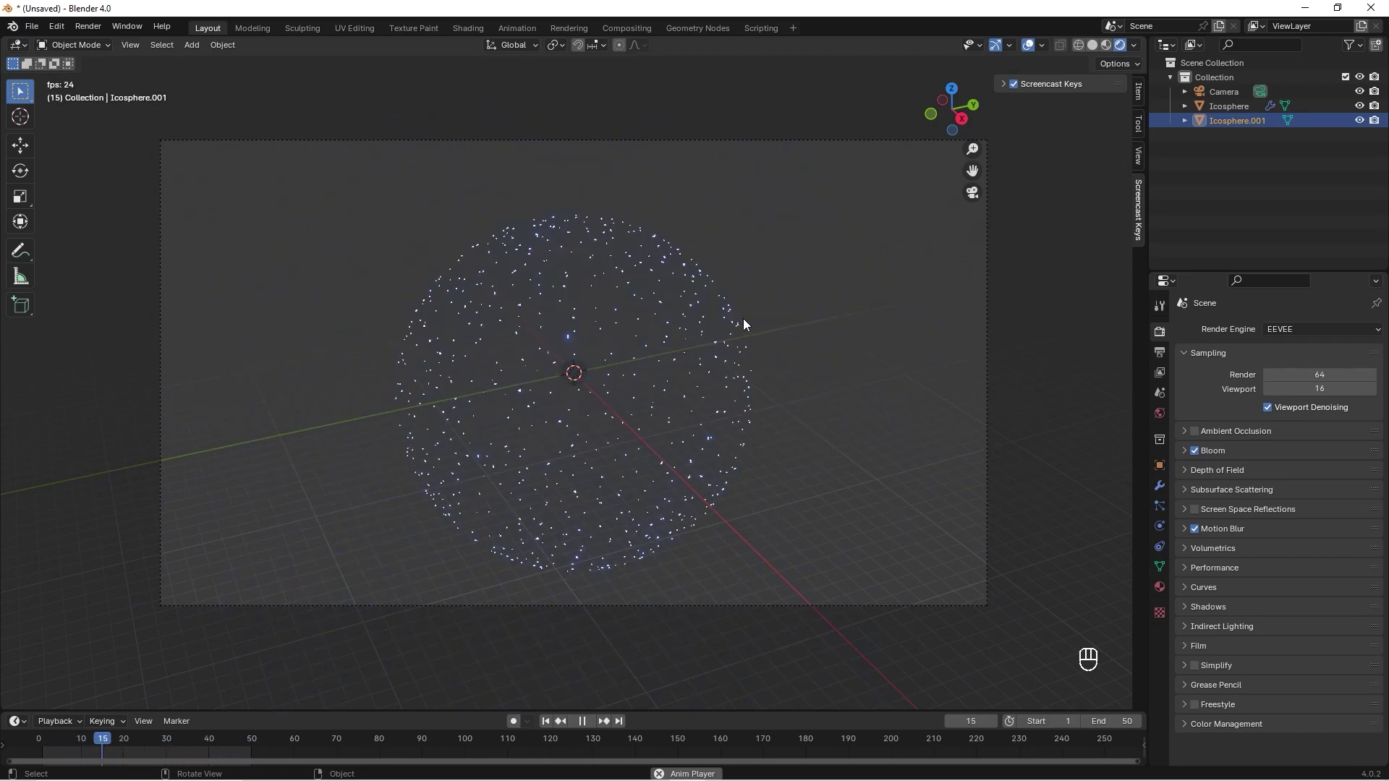
Stop the running firework animation playback
{"action": "key", "text": "space"}
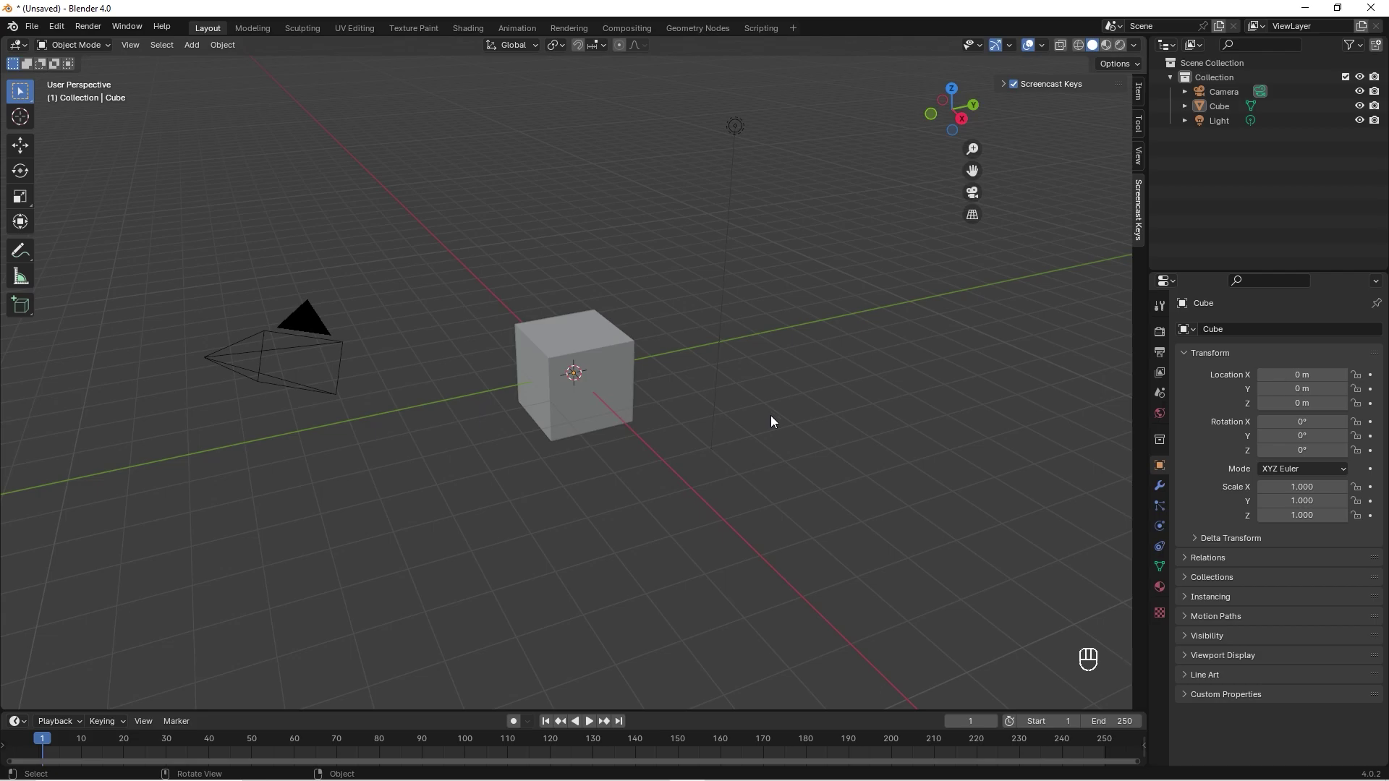
Delete the default cube and add an Ico Sphere at the origin
{"action": "left_click", "coordinate": [627, 390]}
{"action": "key", "text": "Delete"}
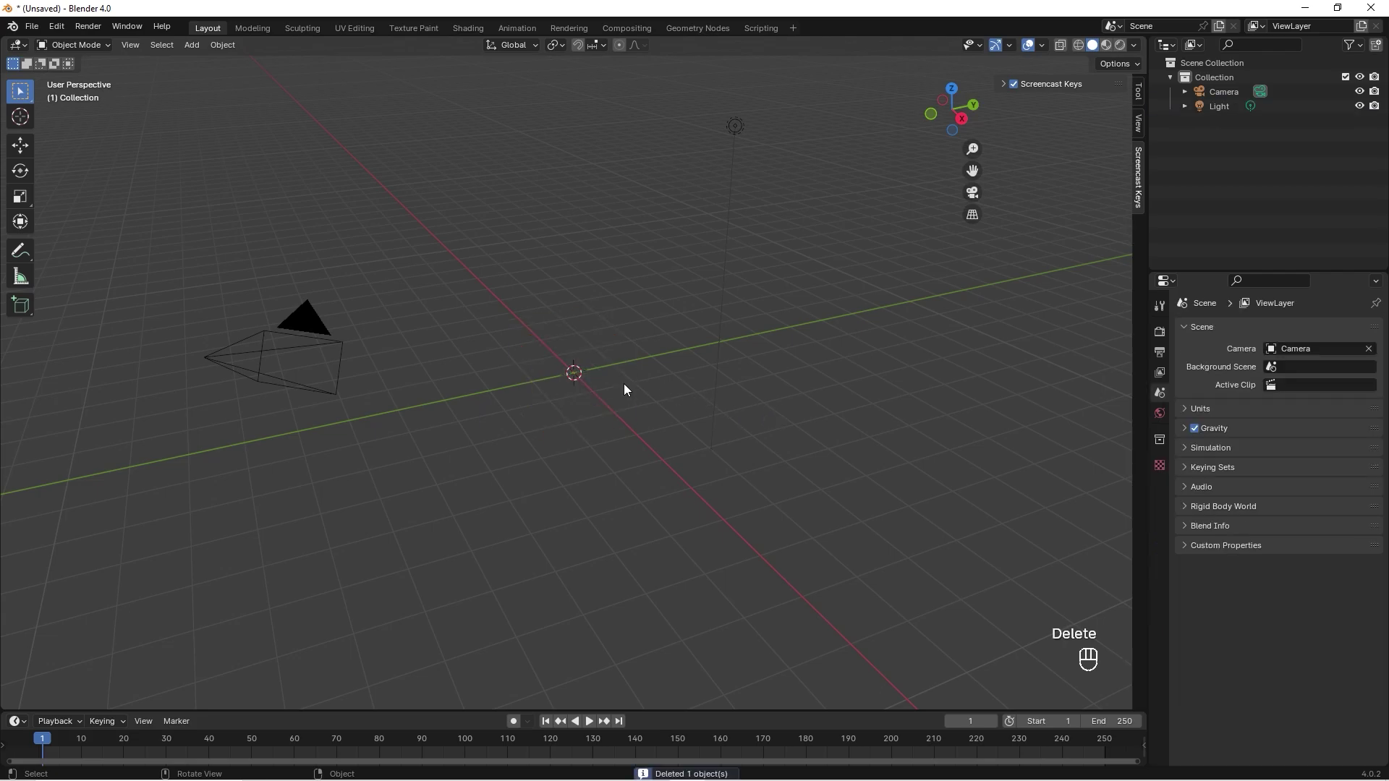
{"action": "key", "text": "shift+a"}
{"action": "mouse_move", "coordinate": [624, 388]}
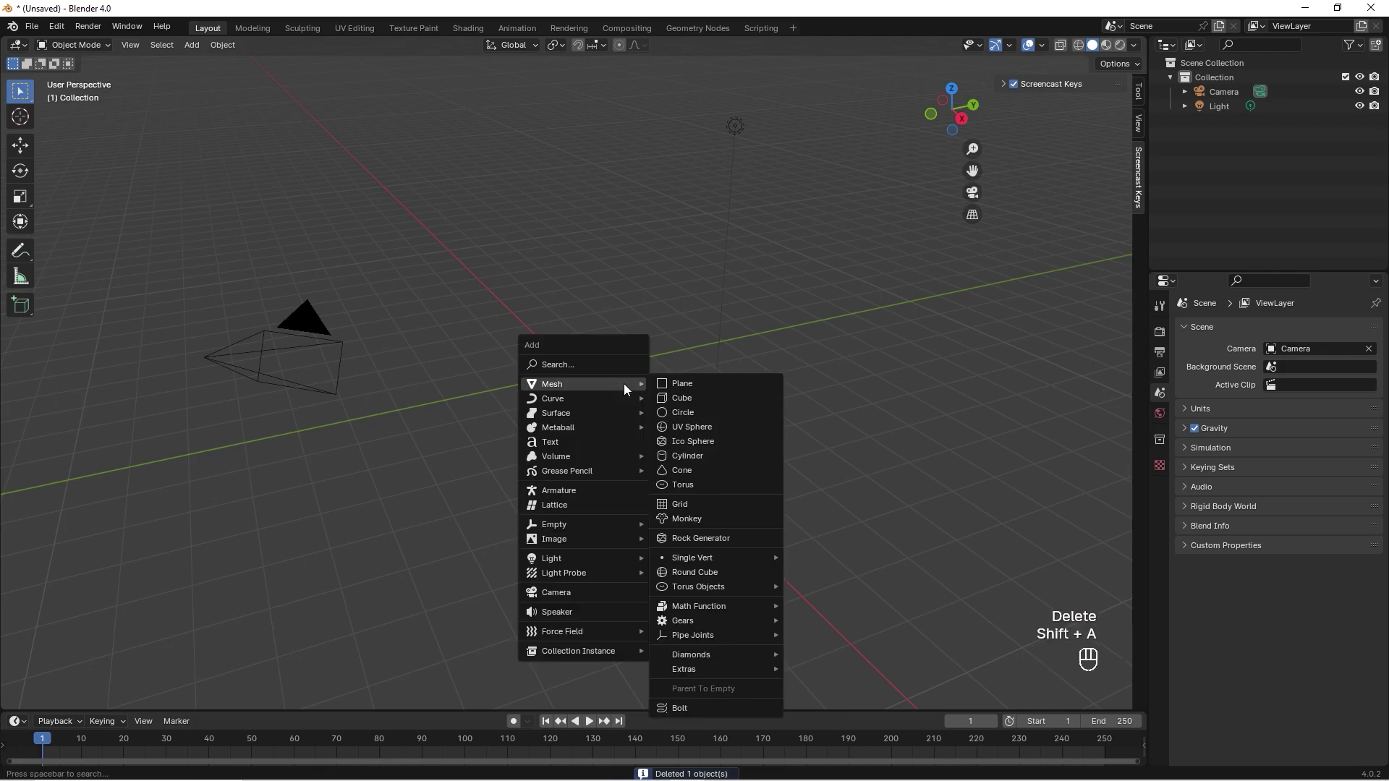
{"action": "left_click", "coordinate": [711, 443]}
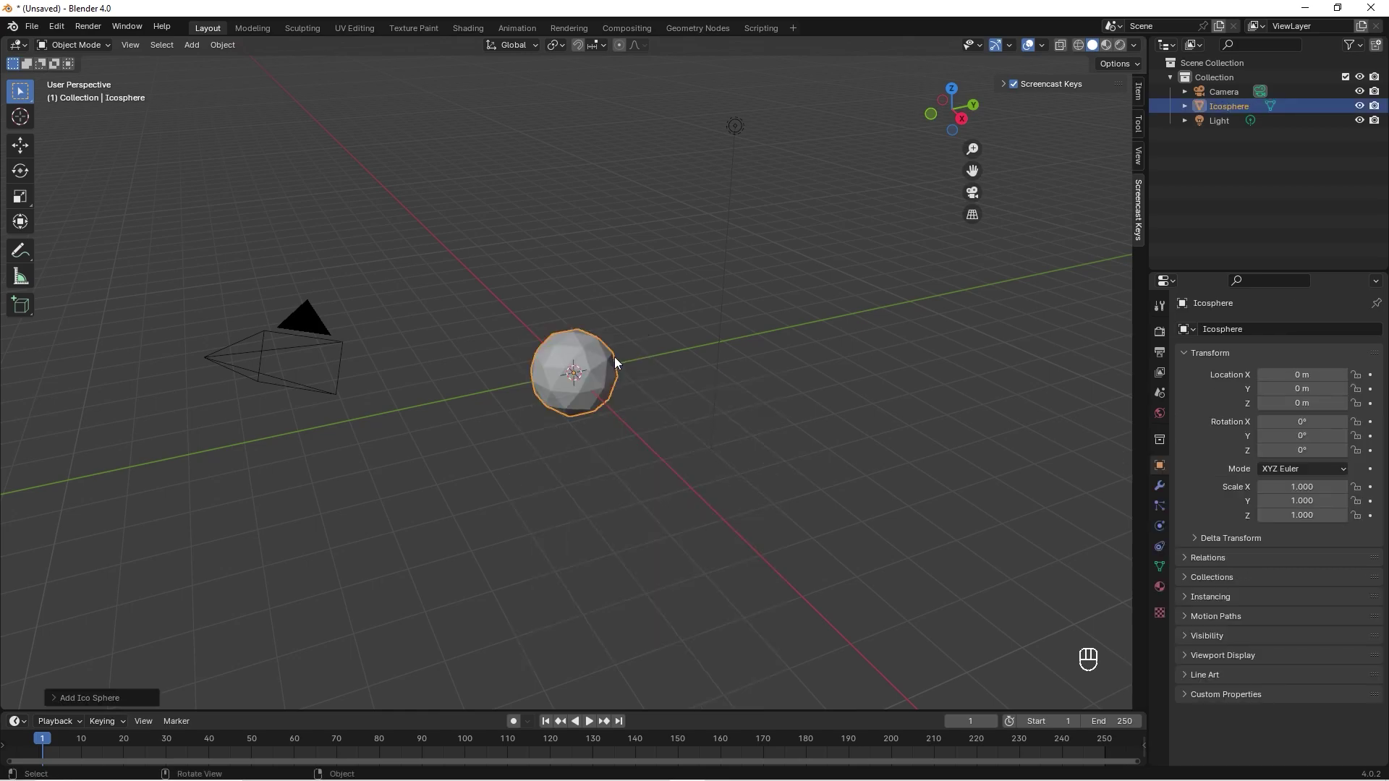
Add a Subdivision Surface modifier at viewport level 2 to the icosphere and apply it
{"action": "left_click", "coordinate": [1160, 486]}
{"action": "left_click", "coordinate": [1272, 329]}
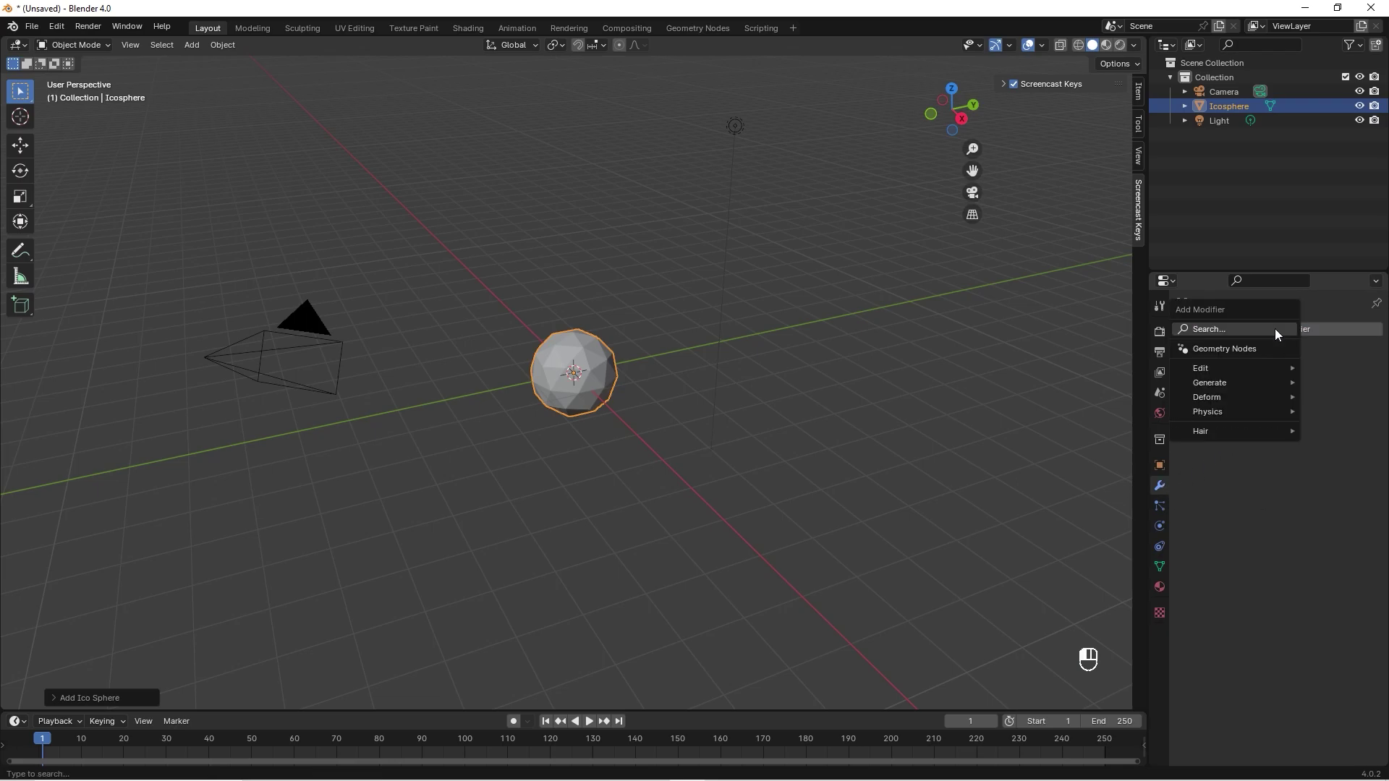
{"action": "left_click", "coordinate": [1245, 332]}
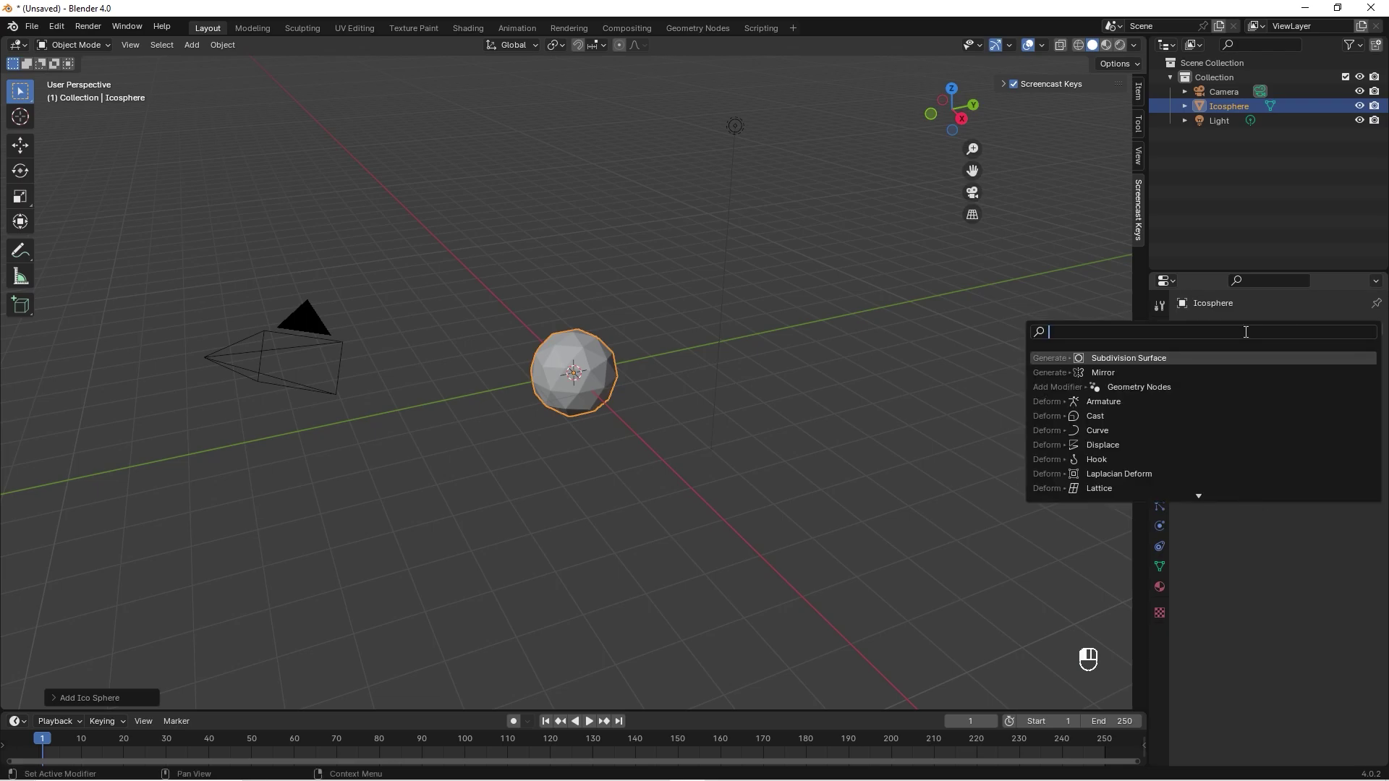
{"action": "type", "text": "SUB"}
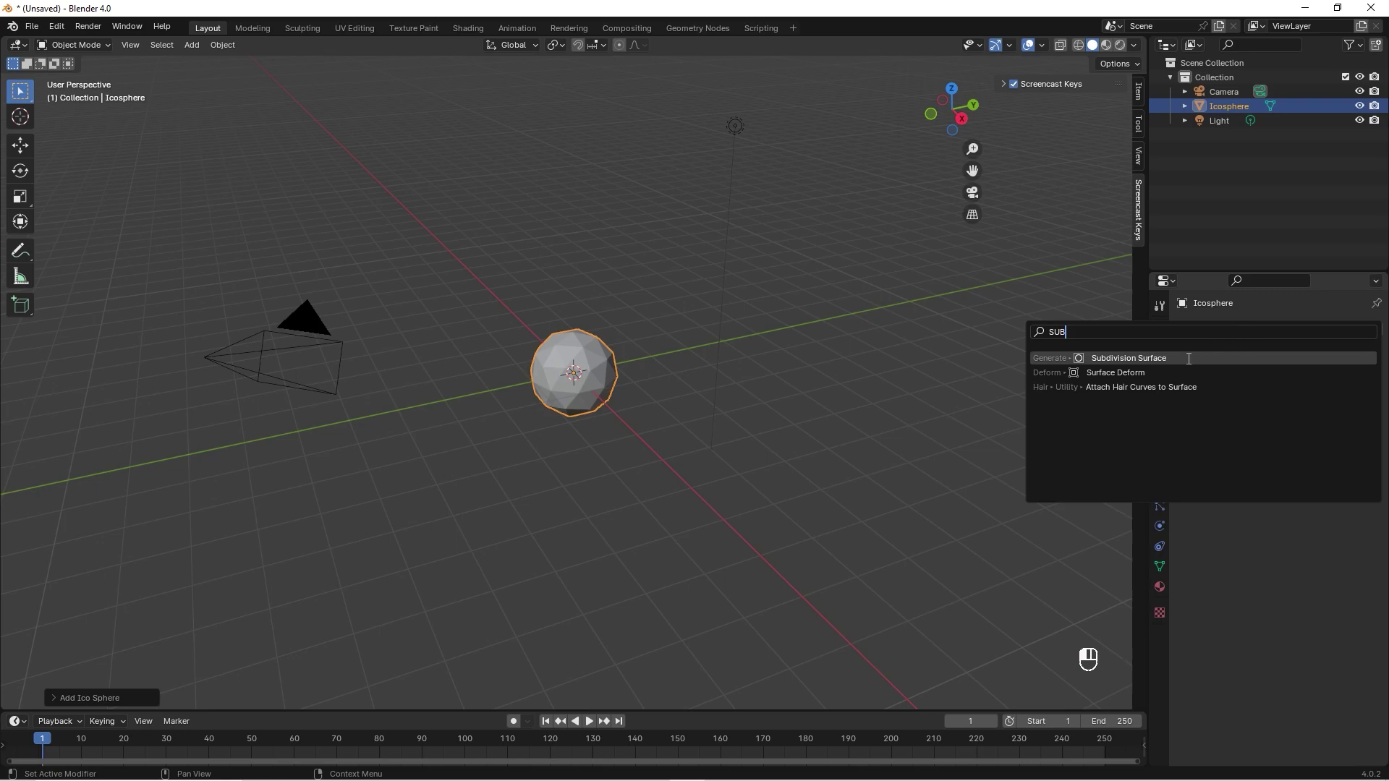
{"action": "left_click", "coordinate": [1189, 359]}
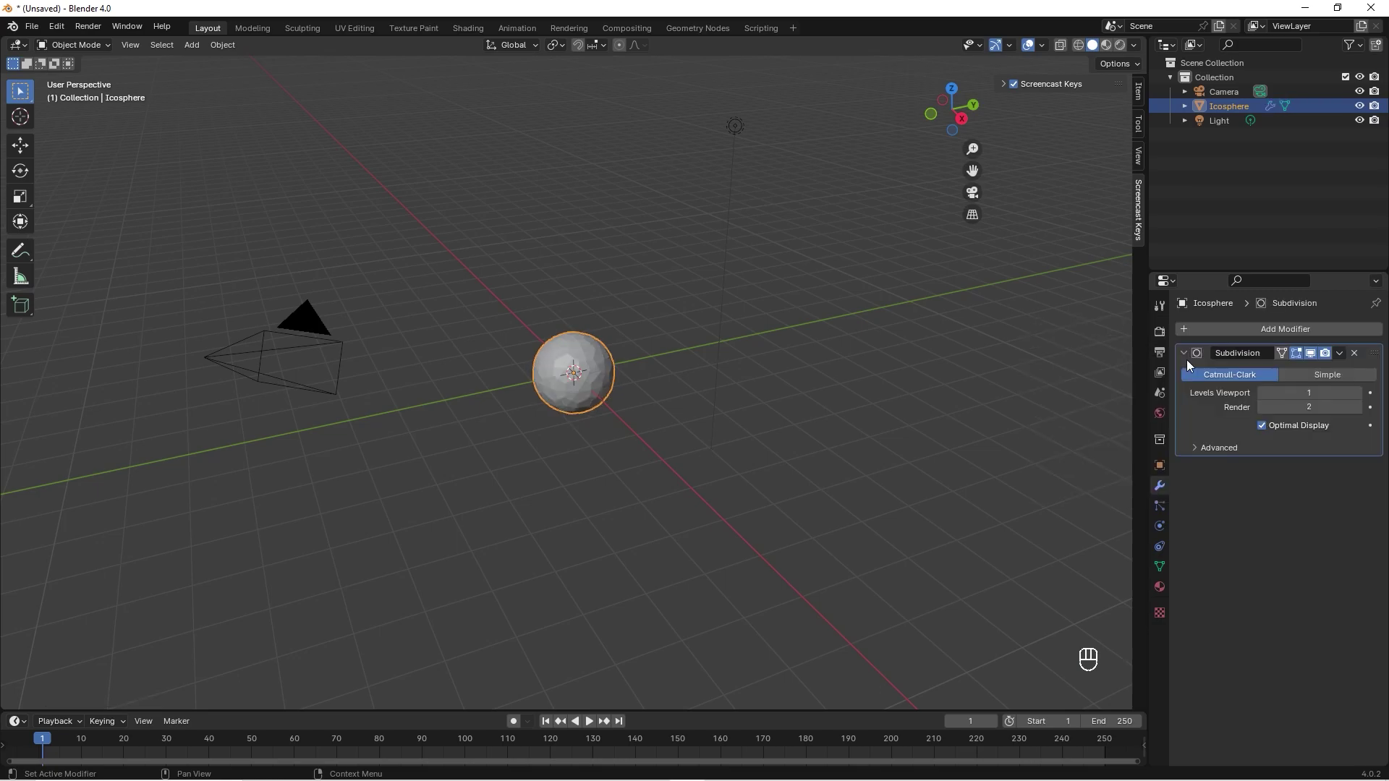
{"action": "left_click", "coordinate": [1358, 393]}
{"action": "left_click", "coordinate": [1340, 353]}
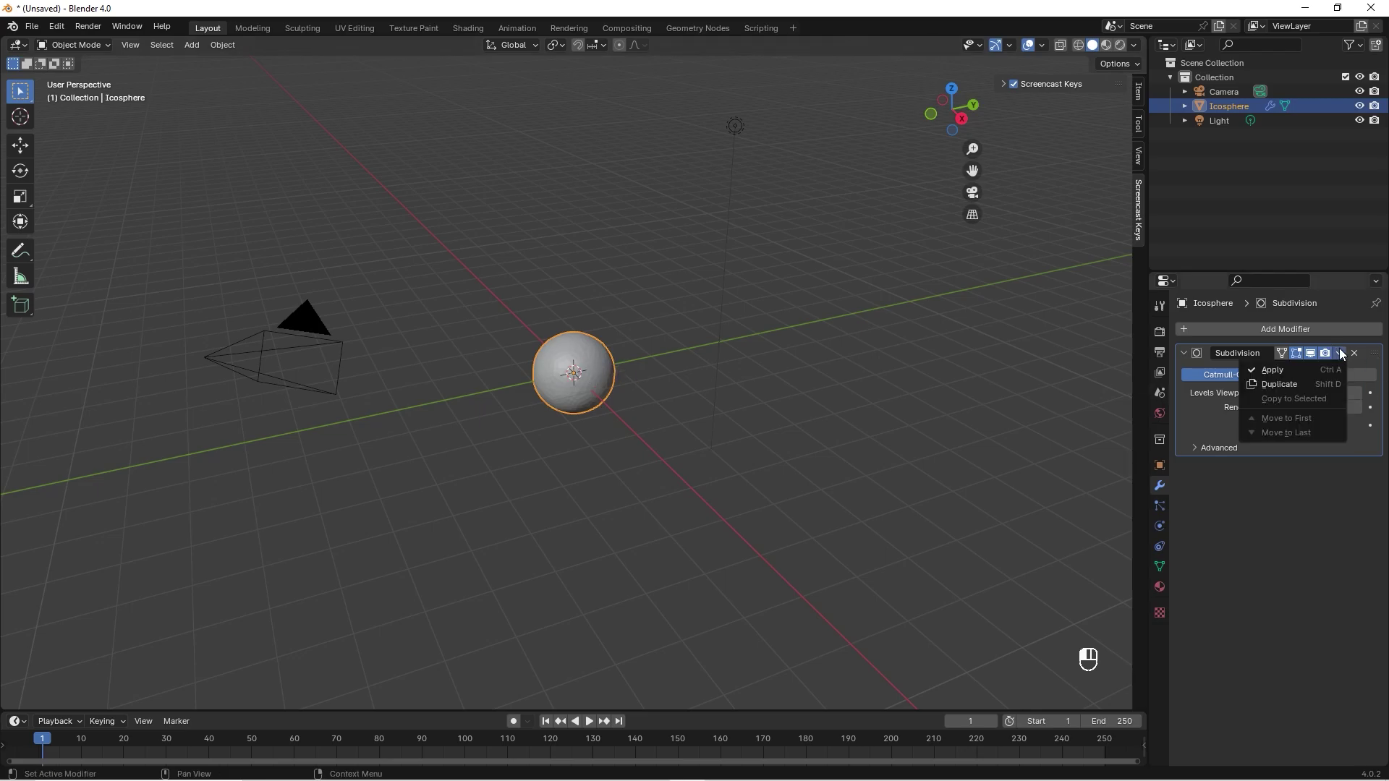
{"action": "left_click", "coordinate": [1305, 368]}
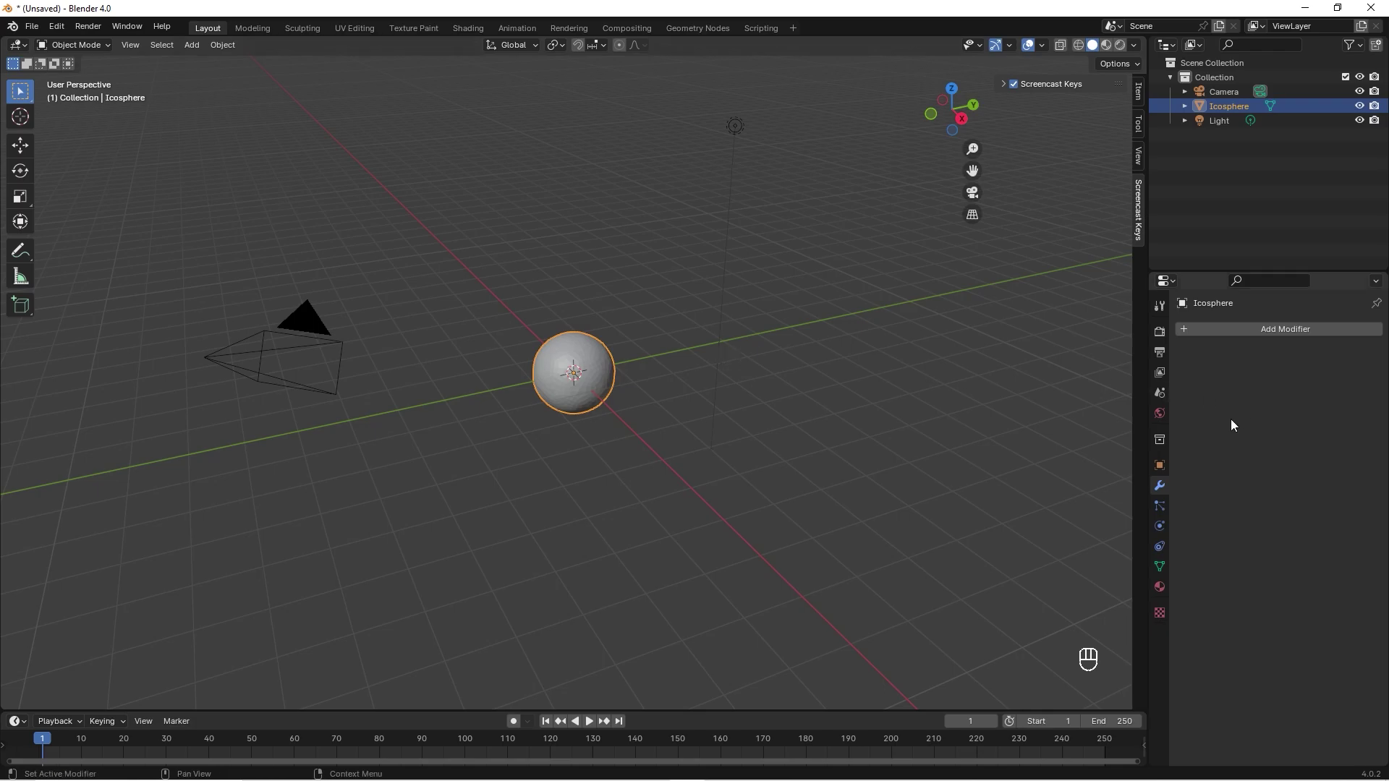
{"action": "left_click", "coordinate": [1160, 505]}
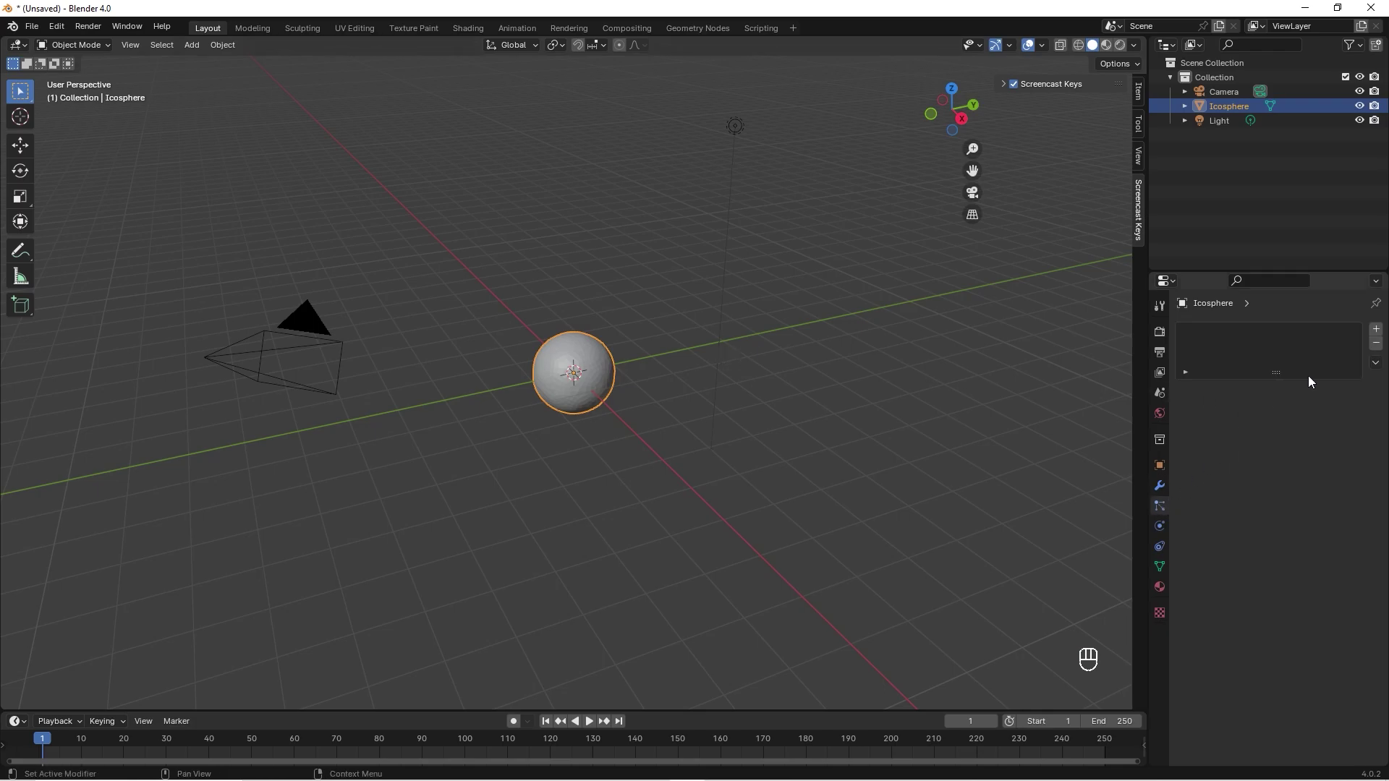
Add a particle system to the icosphere and set the animation end frame to 50
{"action": "left_click", "coordinate": [1376, 331]}
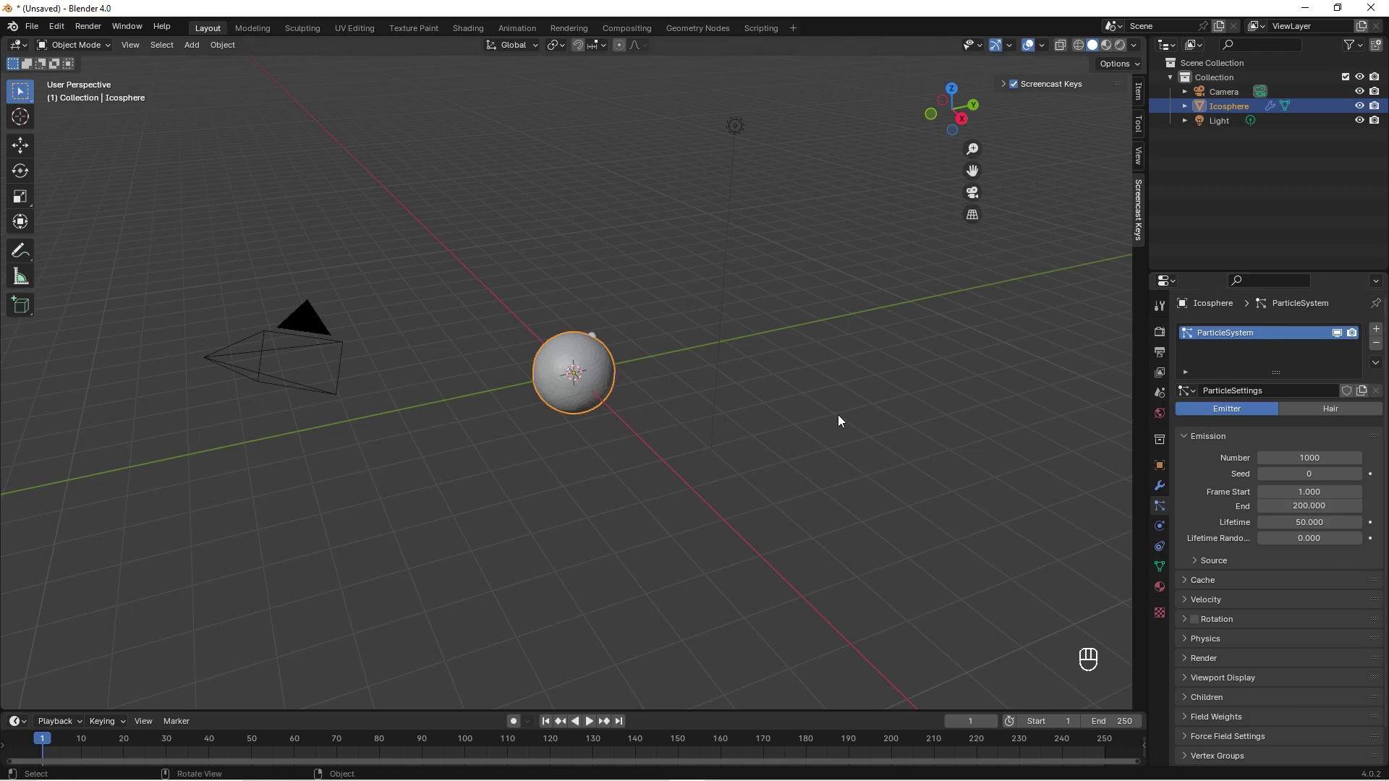
{"action": "key", "text": "space"}
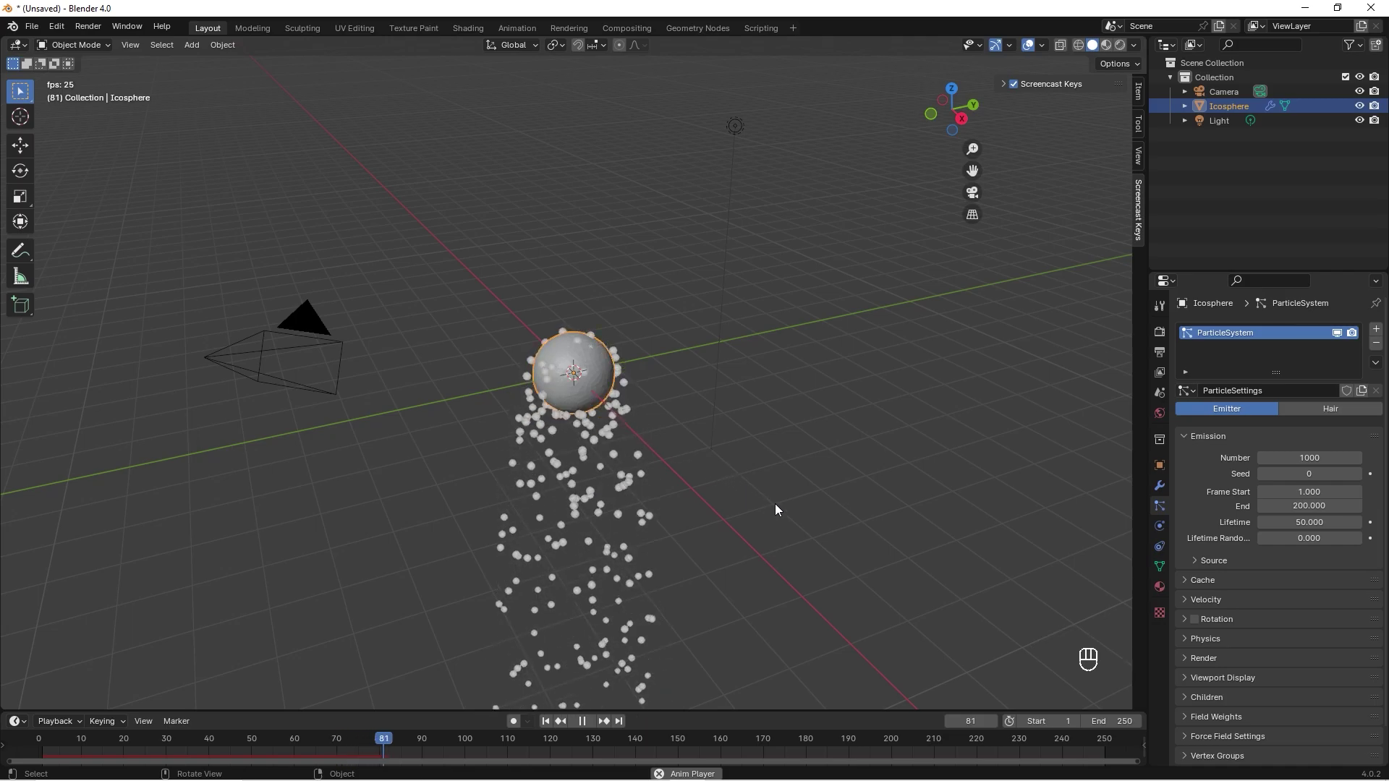
{"action": "left_click", "coordinate": [1115, 722]}
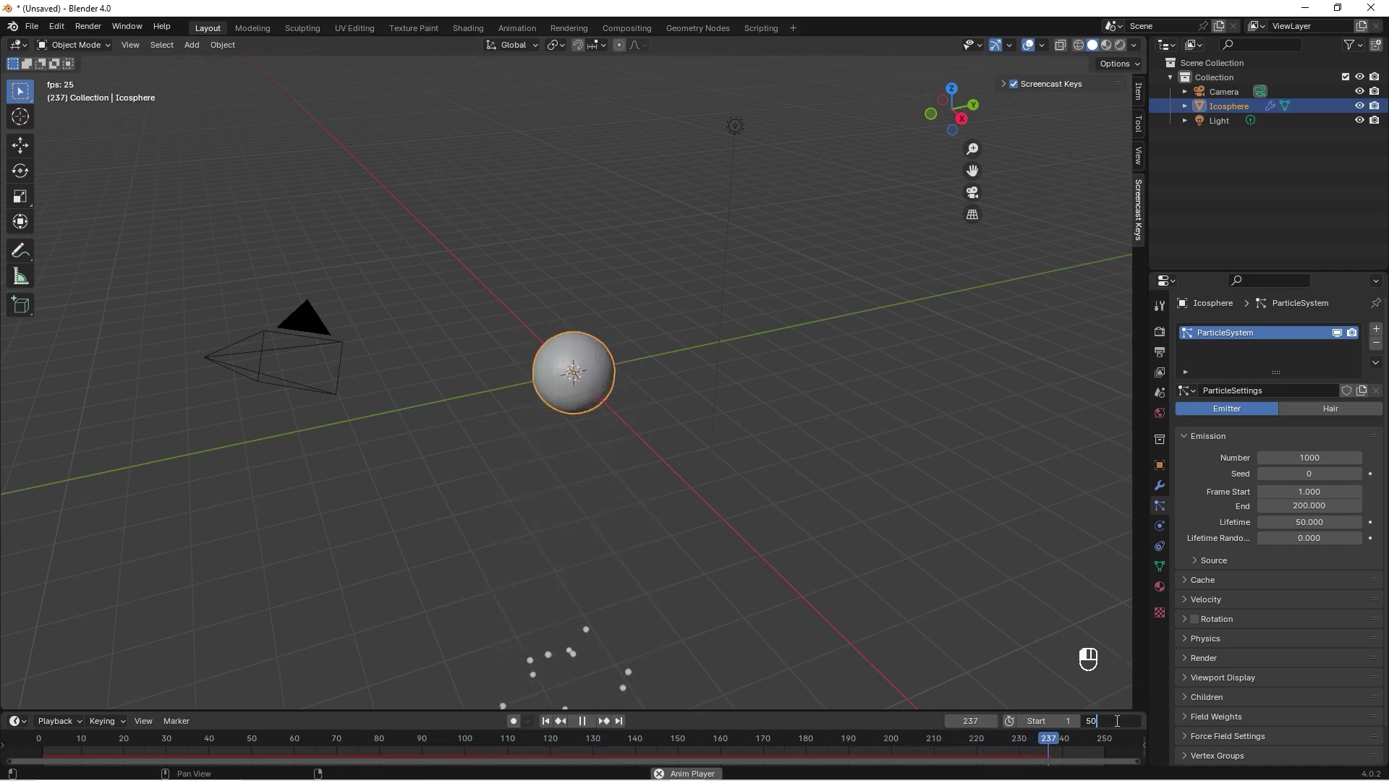
{"action": "type", "text": "50"}
{"action": "key", "text": "Return"}
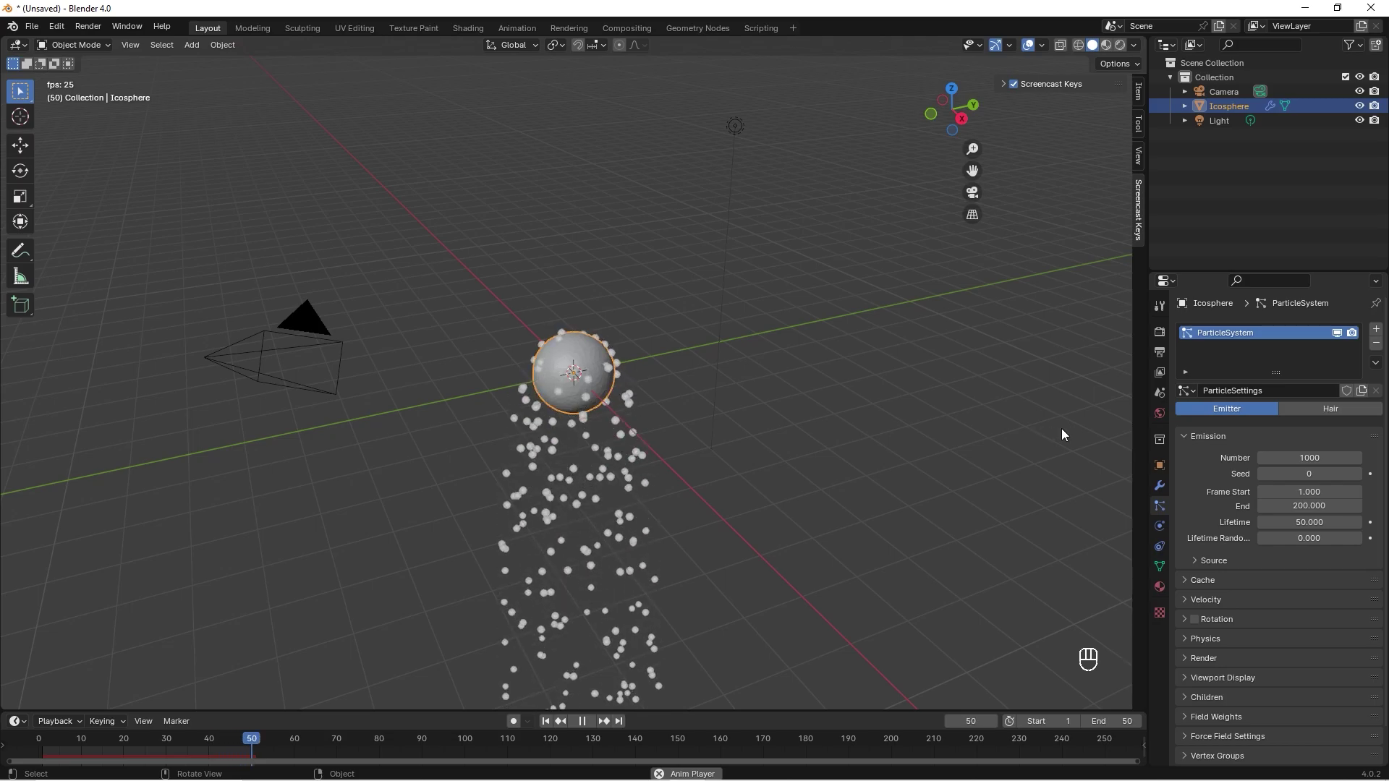
Set particle emission to end at frame 1 so all 1000 release at once
{"action": "left_click", "coordinate": [1308, 507]}
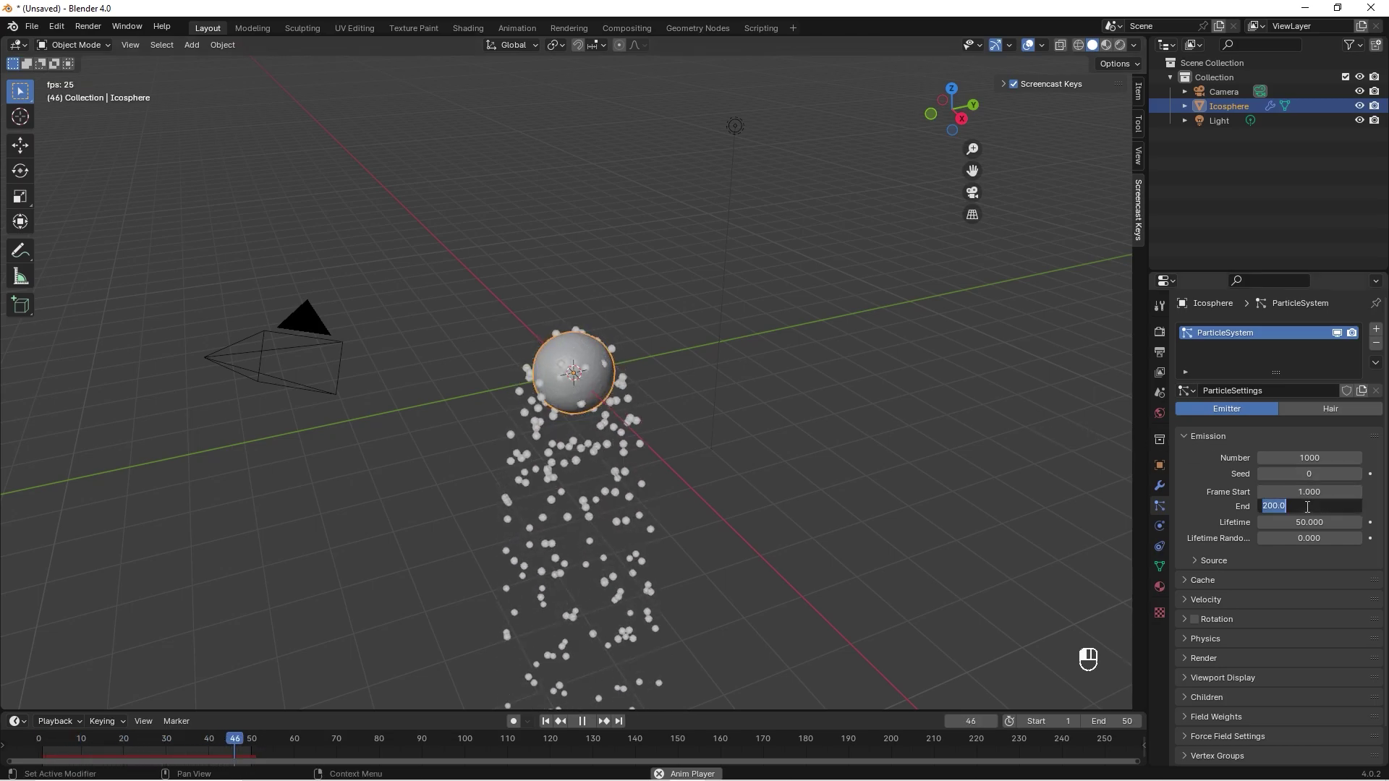
{"action": "type", "text": "1"}
{"action": "key", "text": "Return"}
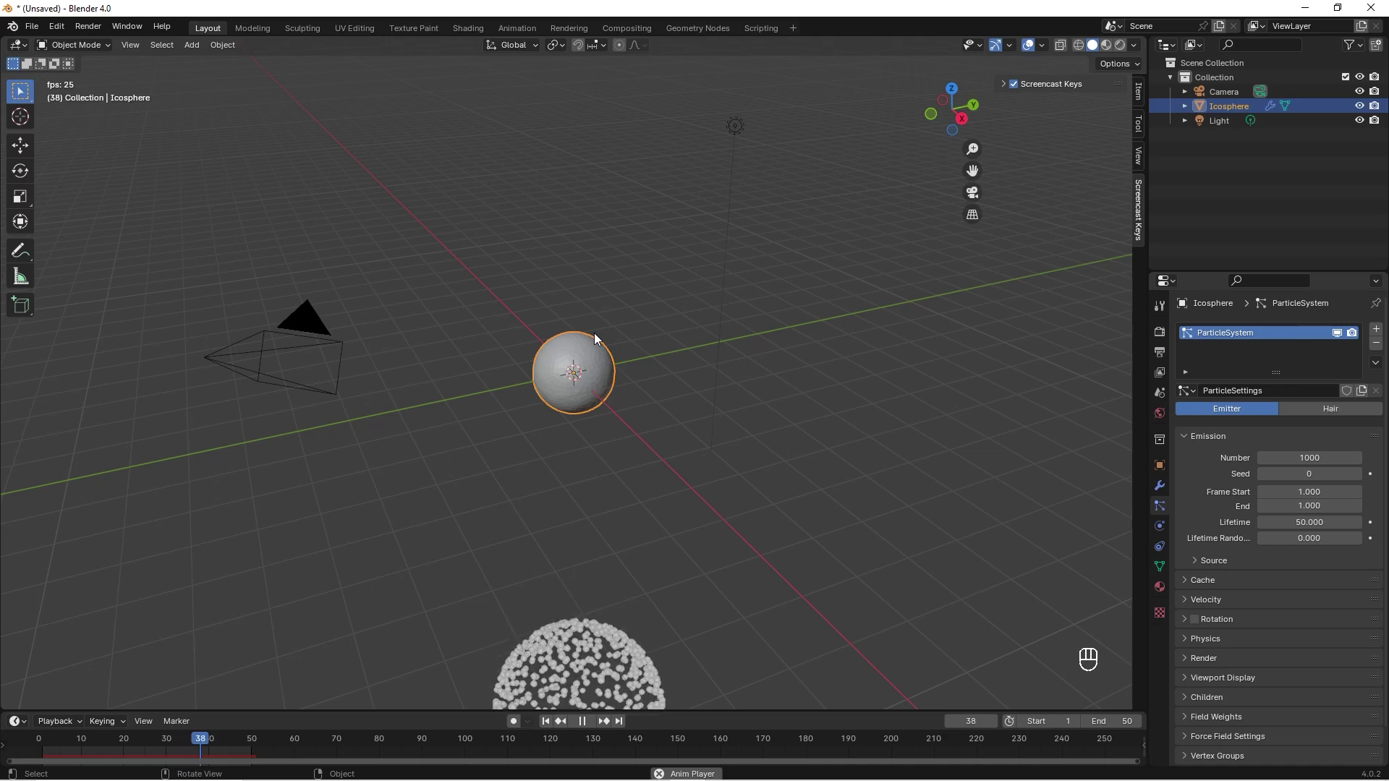
Set the particles' Normal velocity to 20 m/s and their Lifetime to 40 frames
{"action": "left_click", "coordinate": [1186, 599]}
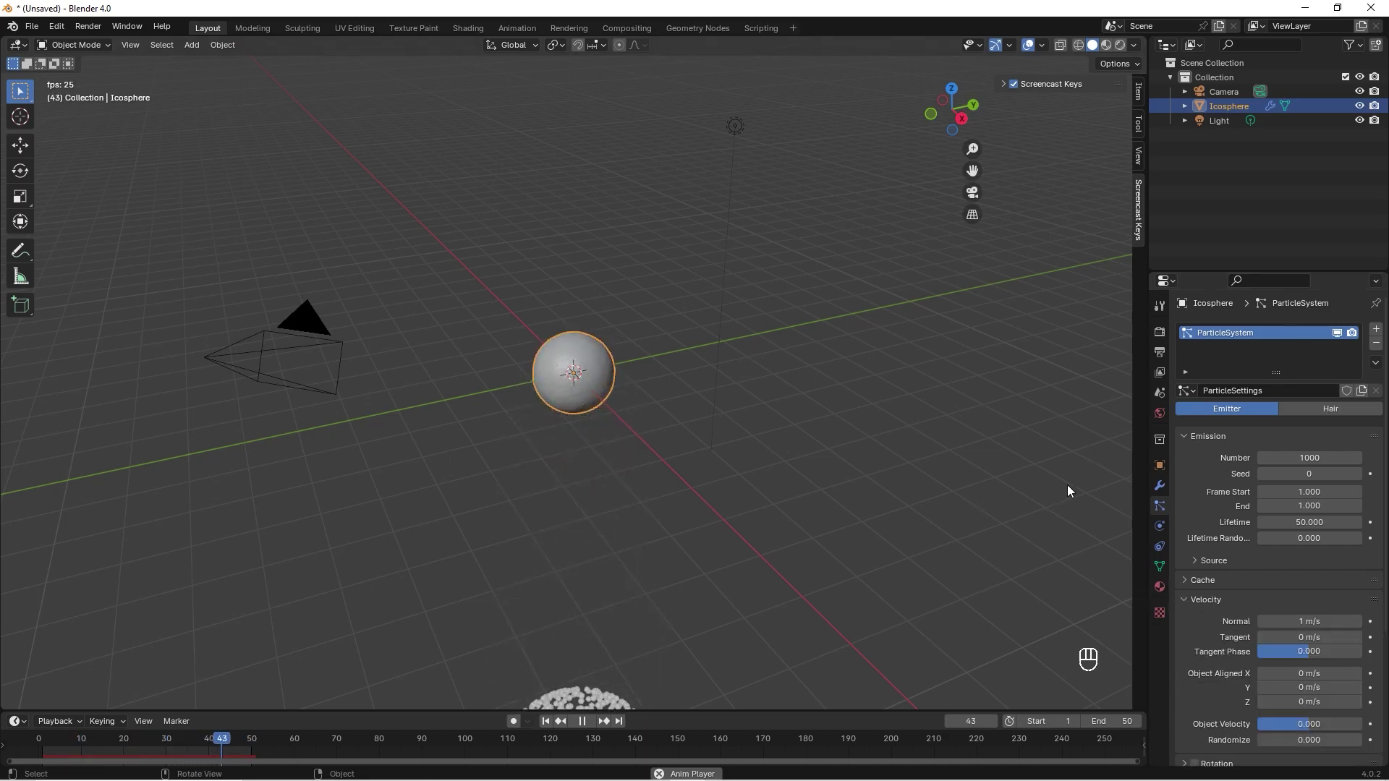
{"action": "left_click", "coordinate": [1317, 621]}
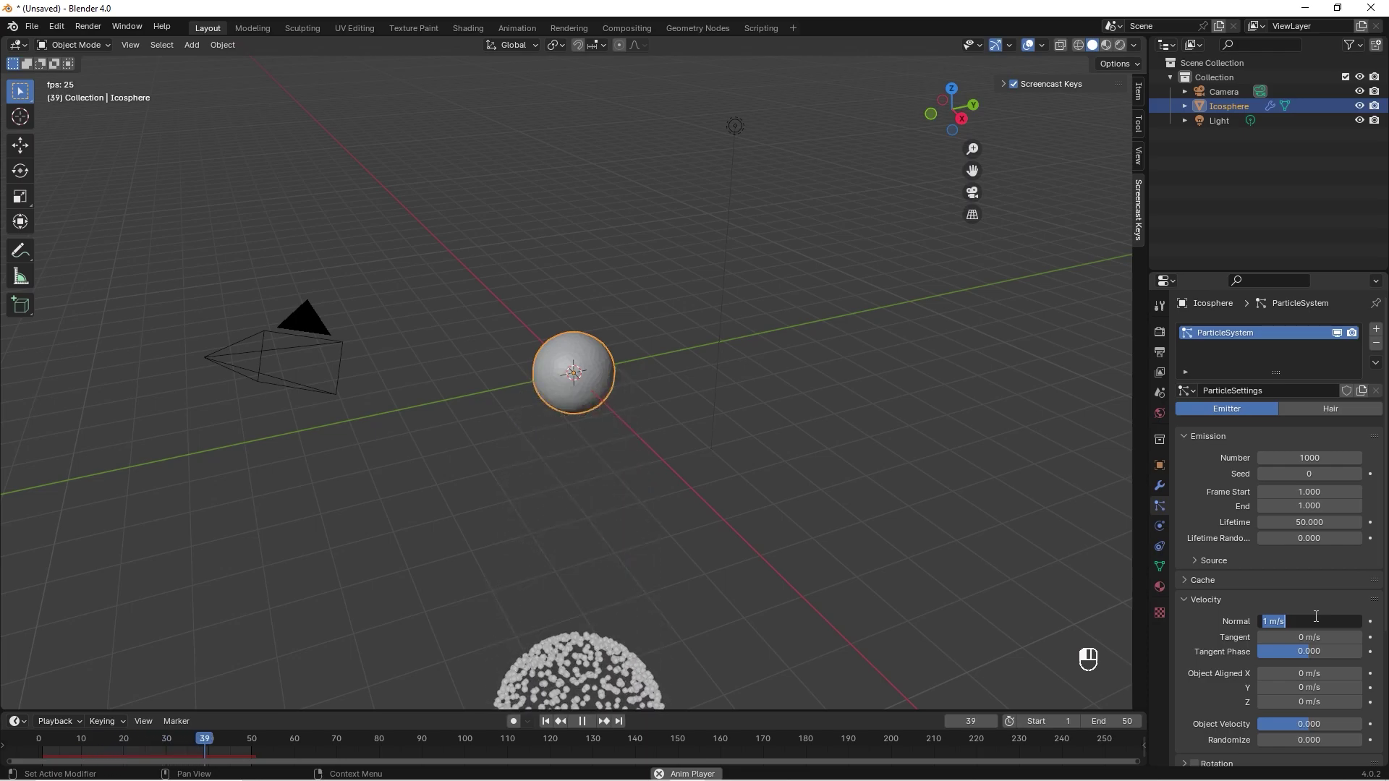
{"action": "type", "text": "20"}
{"action": "key", "text": "Return"}
{"action": "left_click", "coordinate": [1305, 522]}
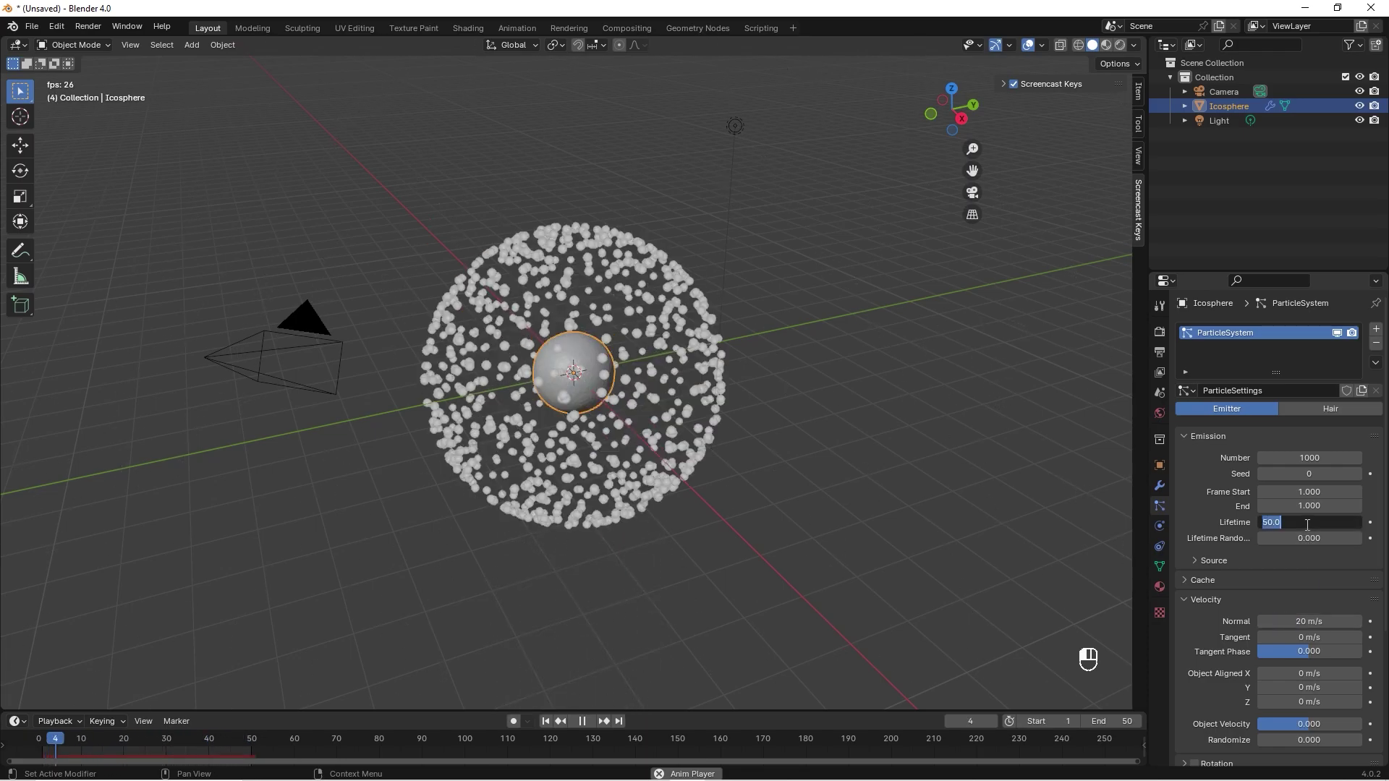
{"action": "type", "text": "40"}
{"action": "key", "text": "Return"}
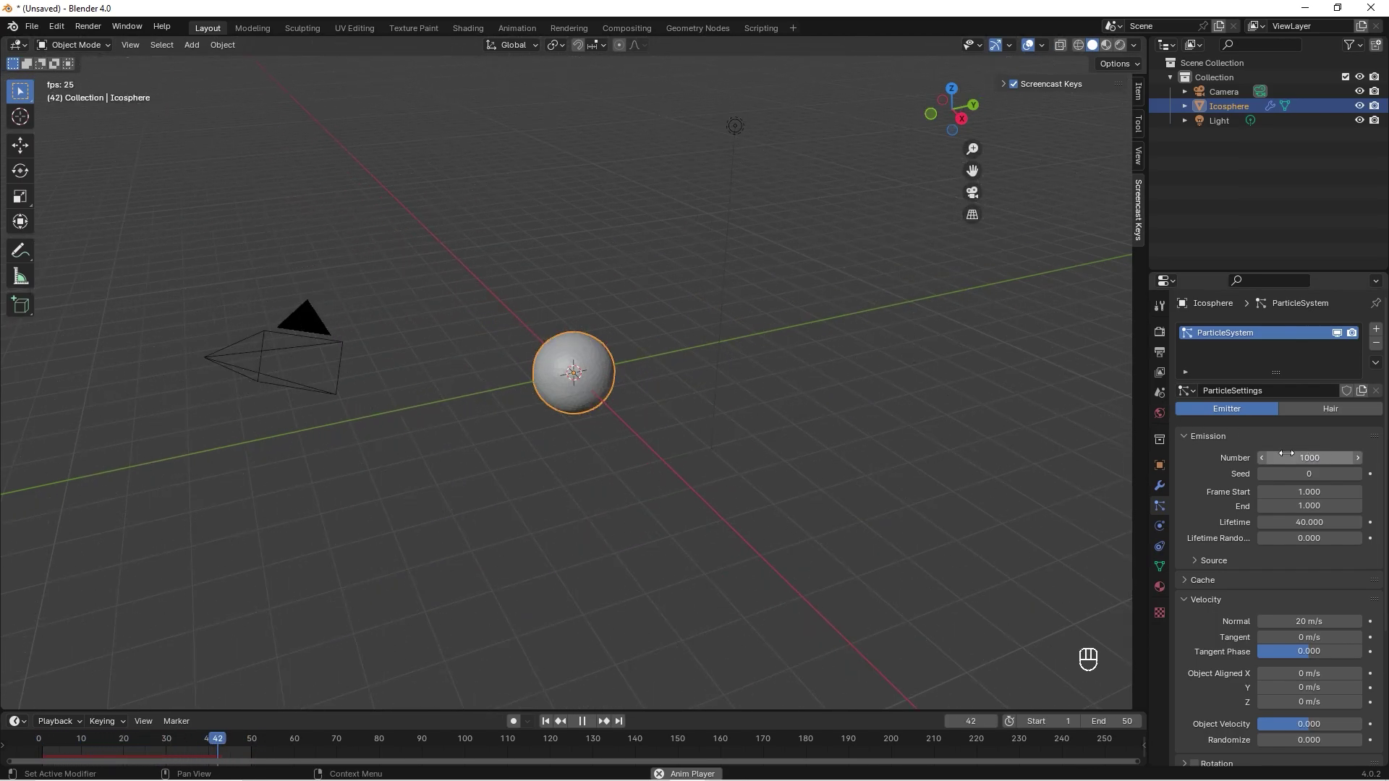
Snap the camera to the current view and pull it back along its viewing axis
{"action": "scroll", "coordinate": [809, 393], "scroll_direction": "down", "scroll_amount": 4}
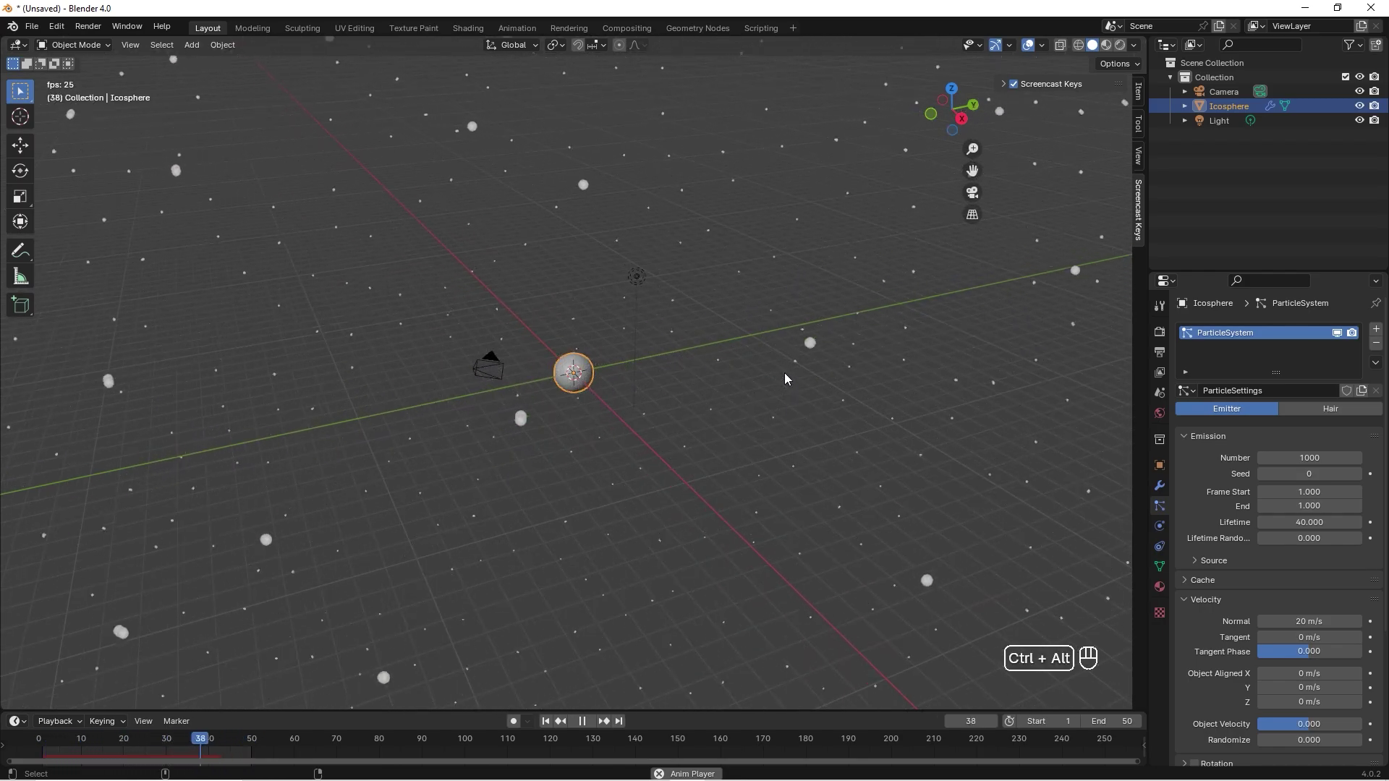
{"action": "key", "text": "ctrl+alt+KP_0"}
{"action": "left_click", "coordinate": [738, 212]}
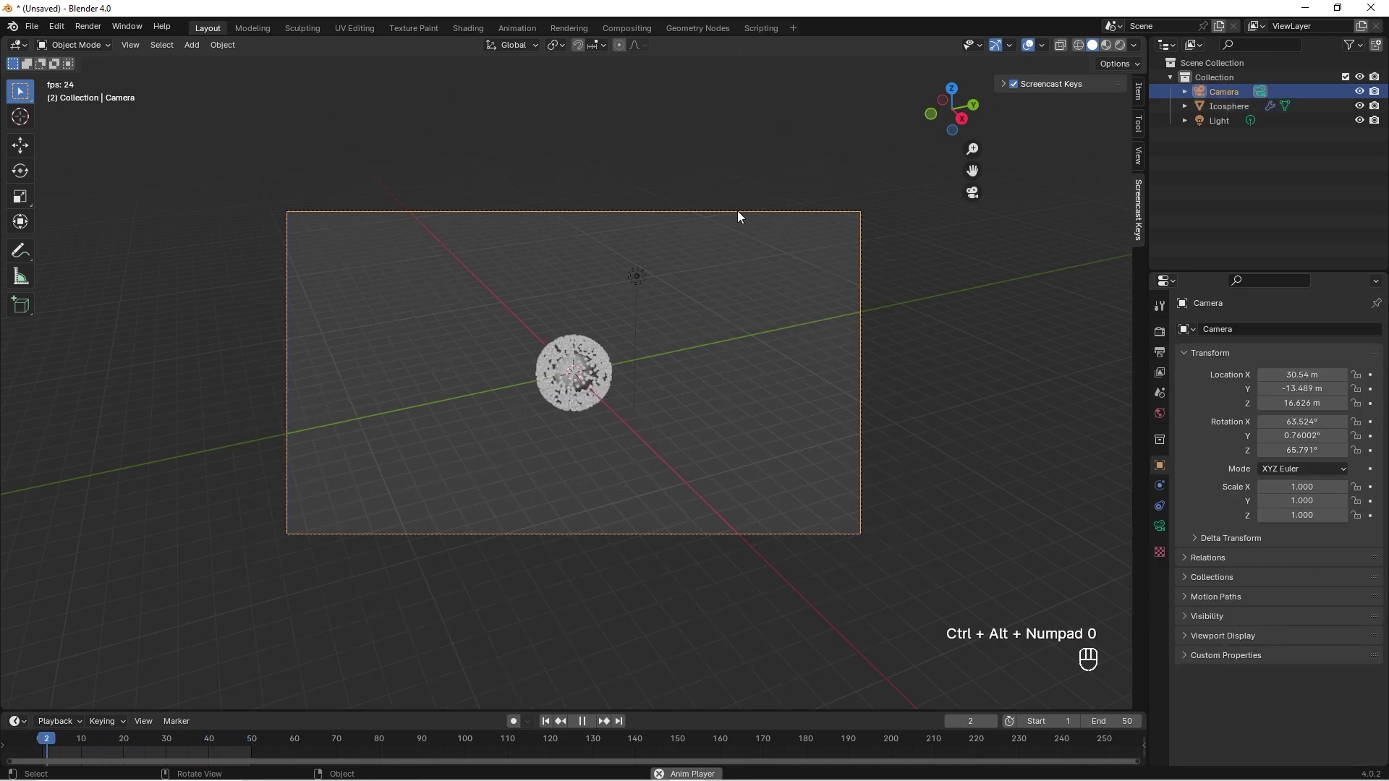
{"action": "key", "text": "g"}
{"action": "key", "text": "z"}
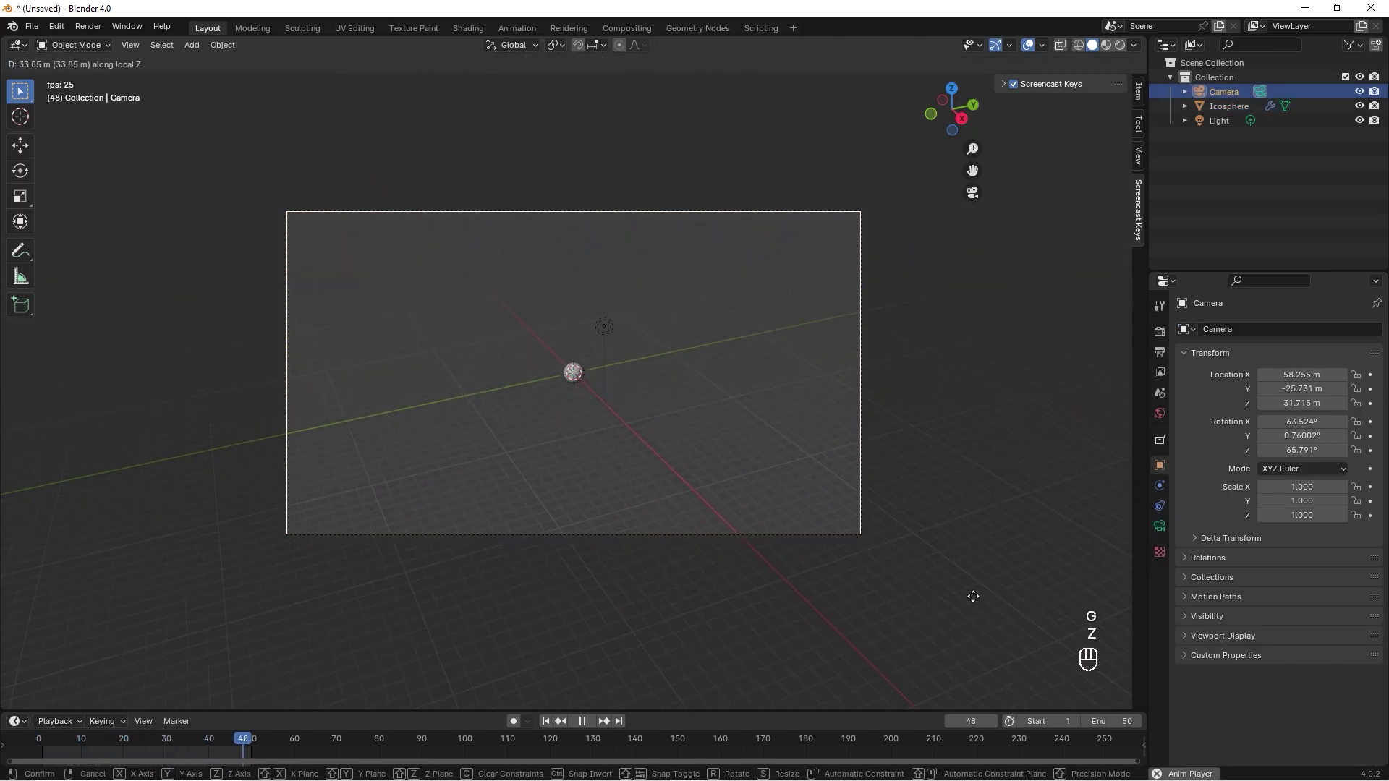
{"action": "left_click", "coordinate": [1047, 635]}
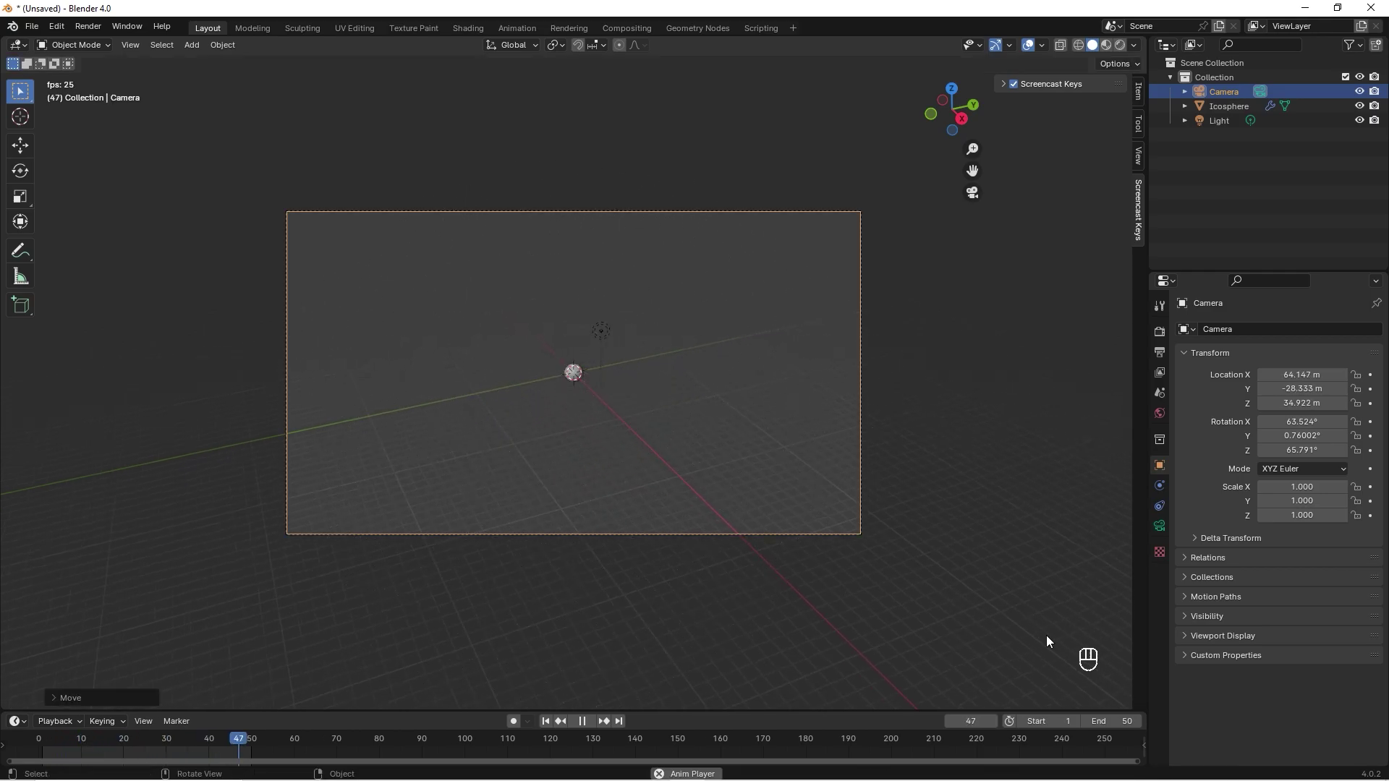
Delete the light from the scene
{"action": "scroll", "coordinate": [605, 288], "scroll_direction": "up", "scroll_amount": 2}
{"action": "left_click", "coordinate": [619, 316]}
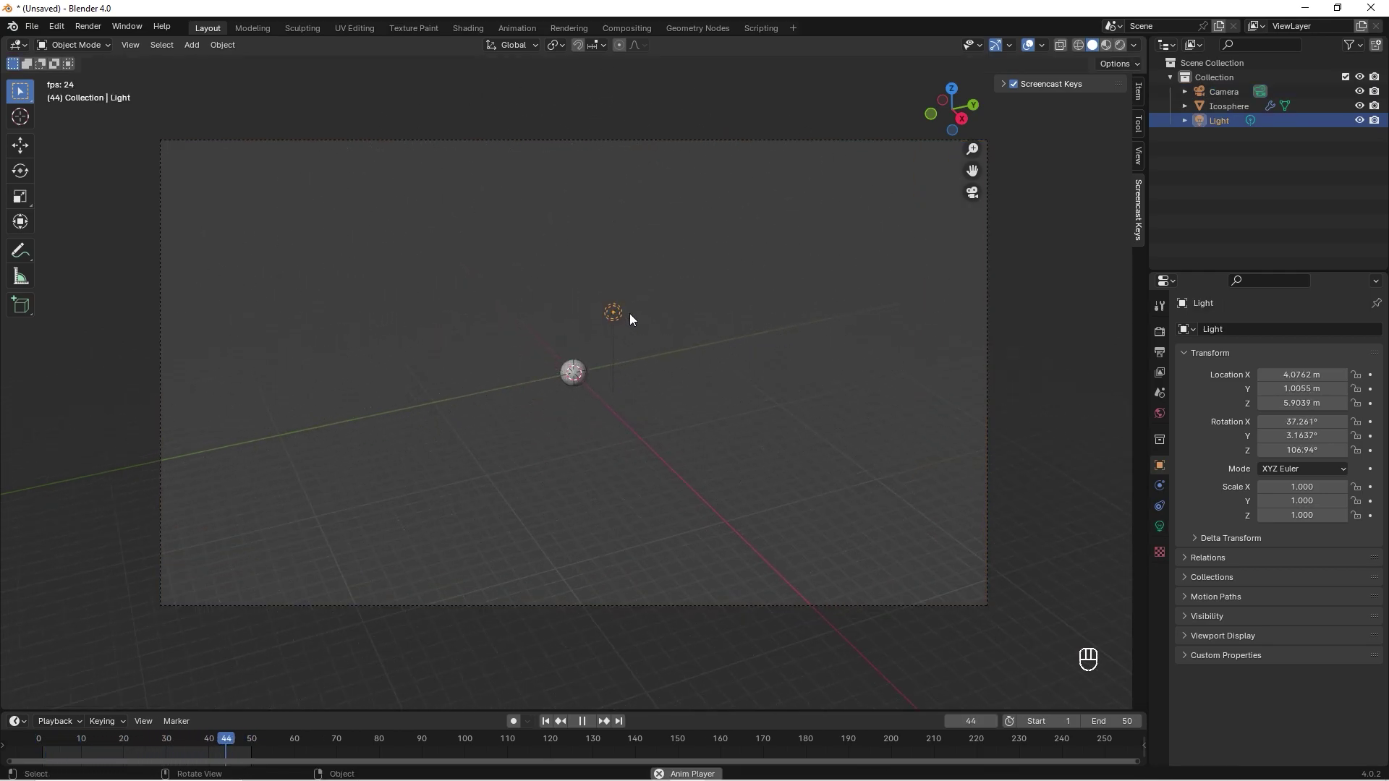
{"action": "key", "text": "Delete"}
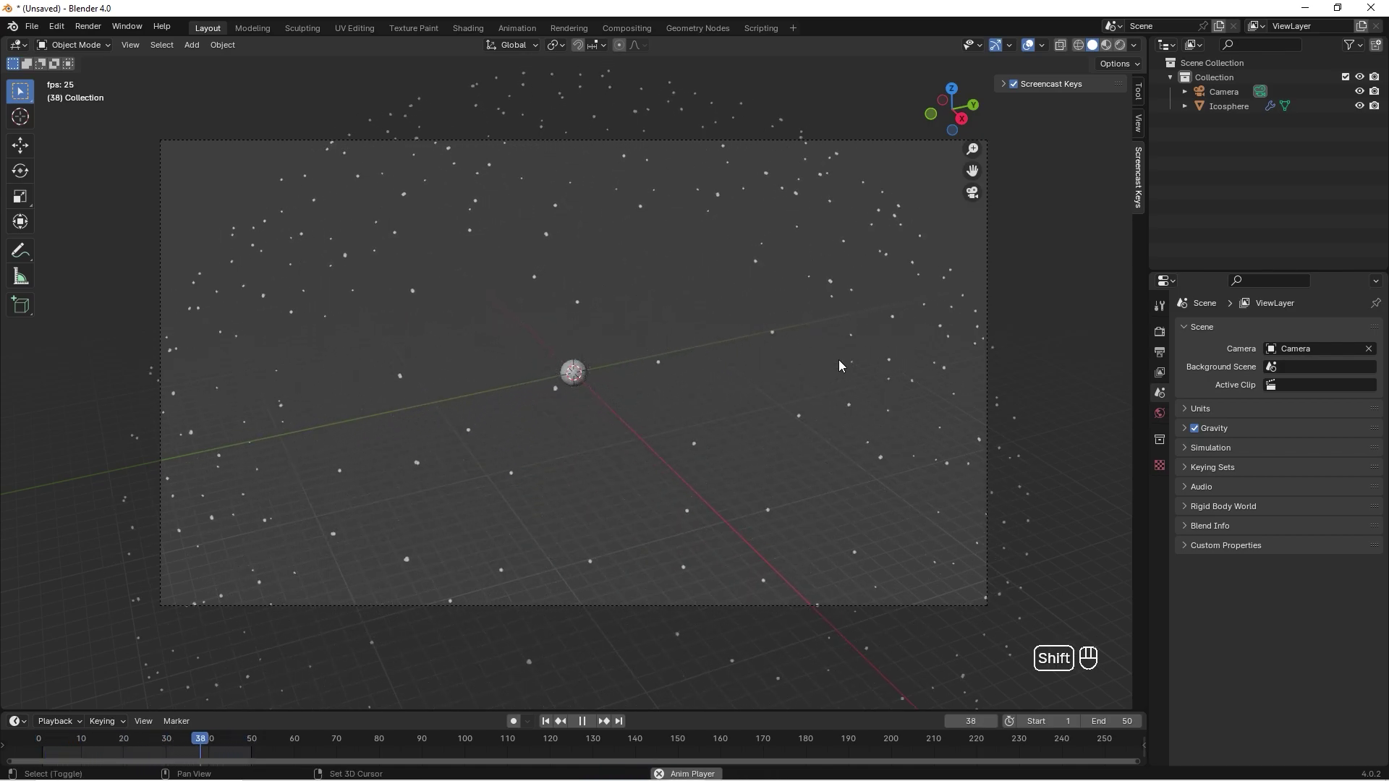
Add a second Ico Sphere and move it right, outside the camera frame
{"action": "key", "text": "shift+a"}
{"action": "mouse_move", "coordinate": [839, 359]}
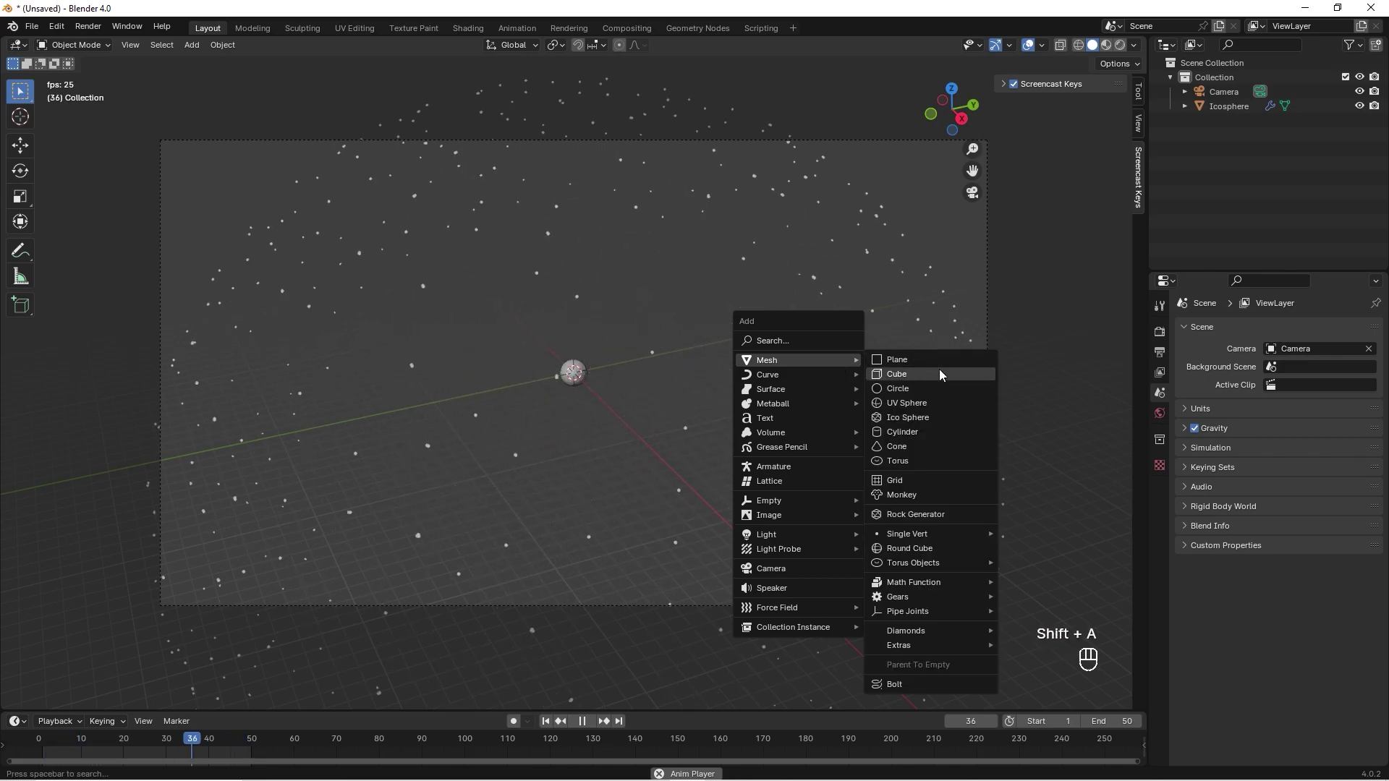
{"action": "left_click", "coordinate": [936, 418]}
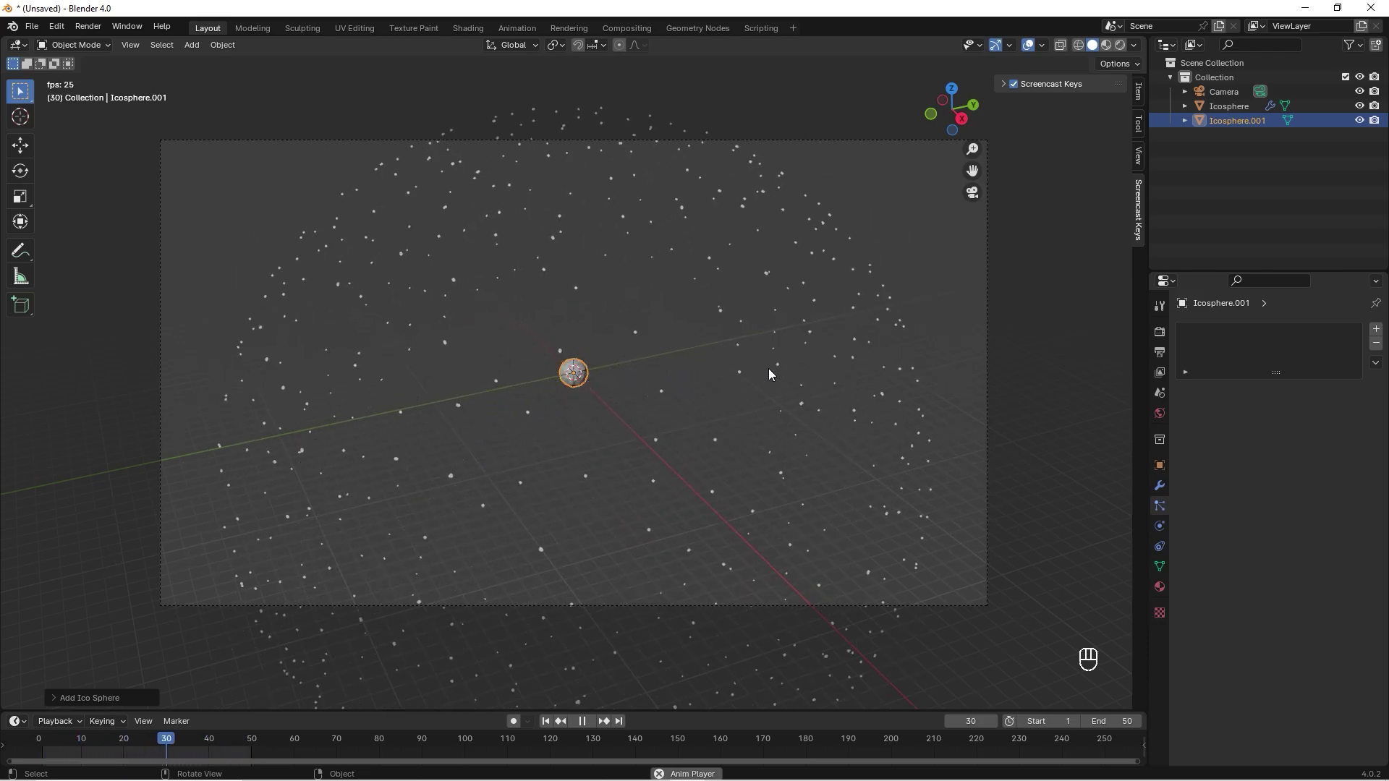
{"action": "key", "text": "g"}
{"action": "left_click", "coordinate": [66, 241]}
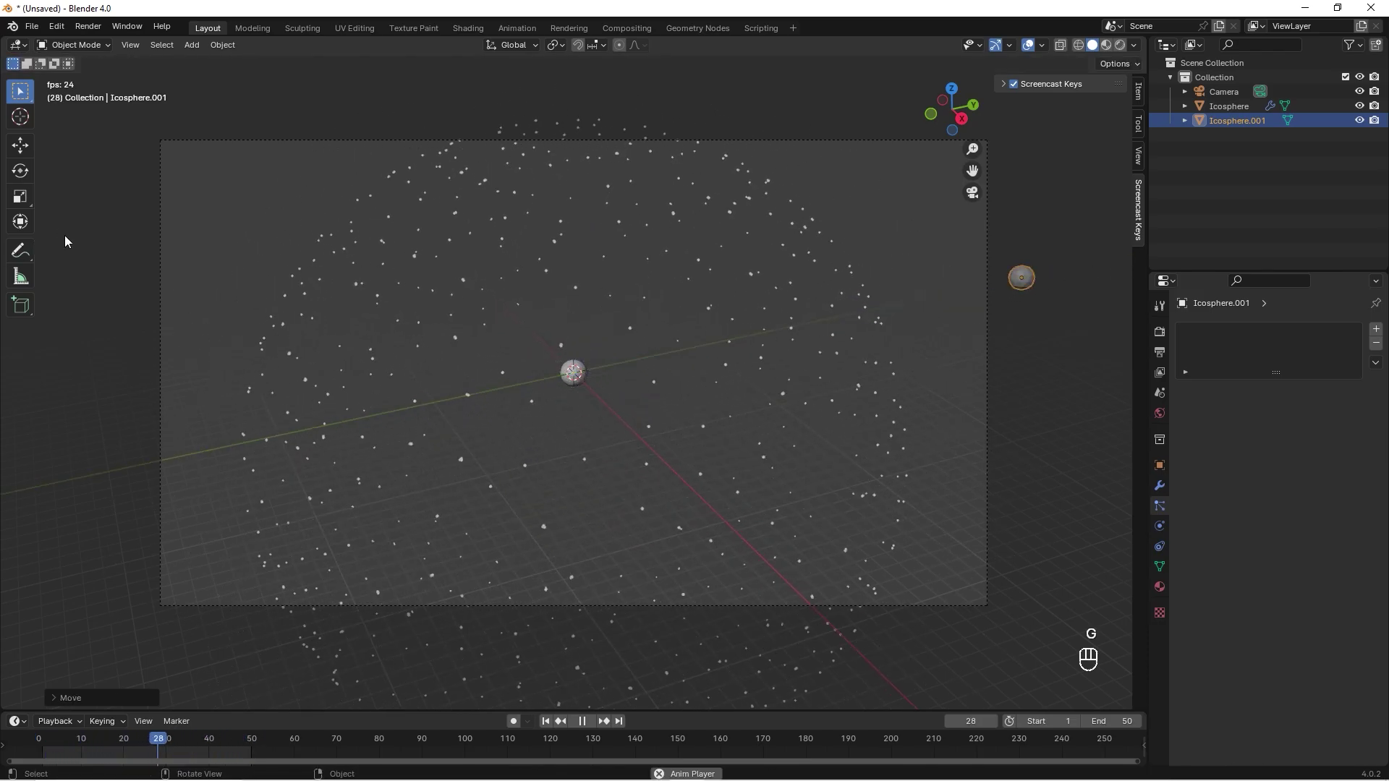
Create a new material on Icosphere.001 as a saturated blue Emission shader with strength 500
{"action": "left_click", "coordinate": [1160, 587]}
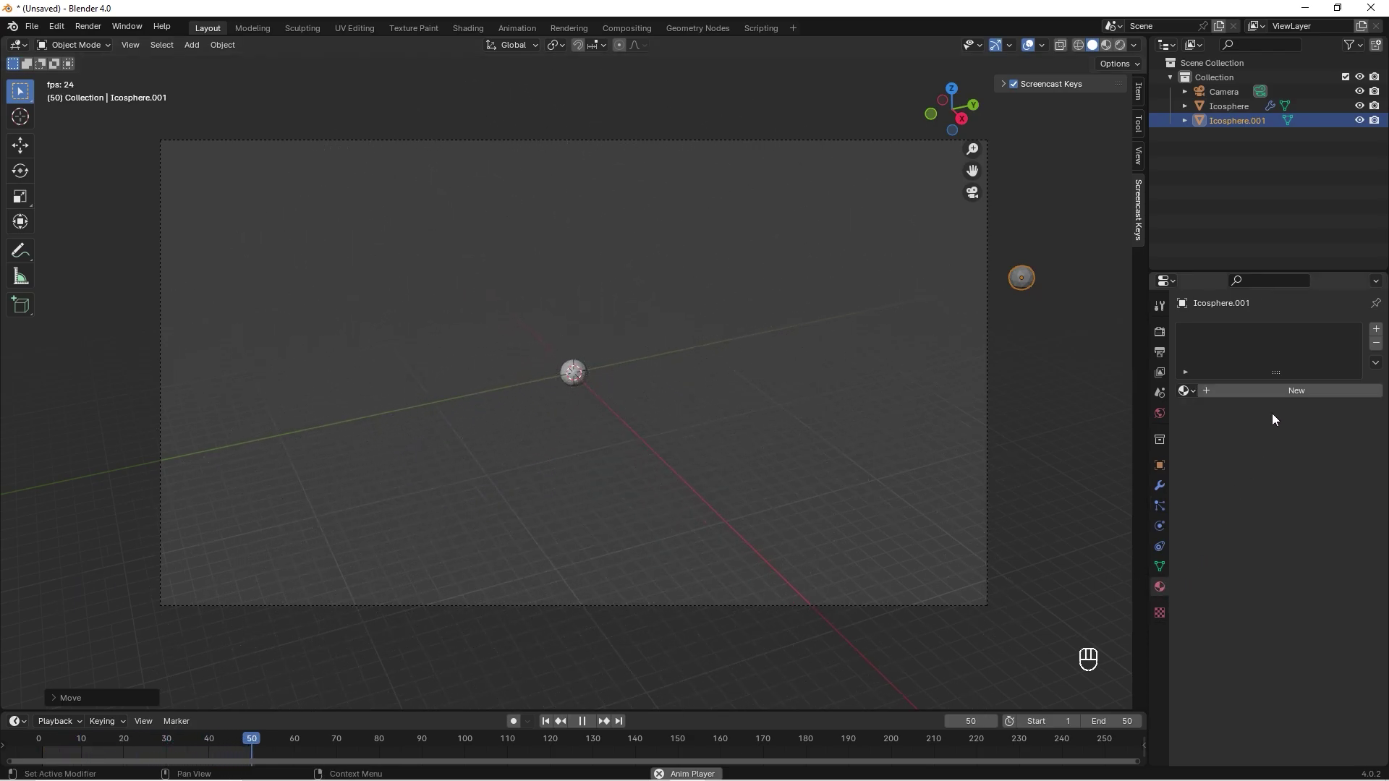
{"action": "left_click", "coordinate": [1291, 390]}
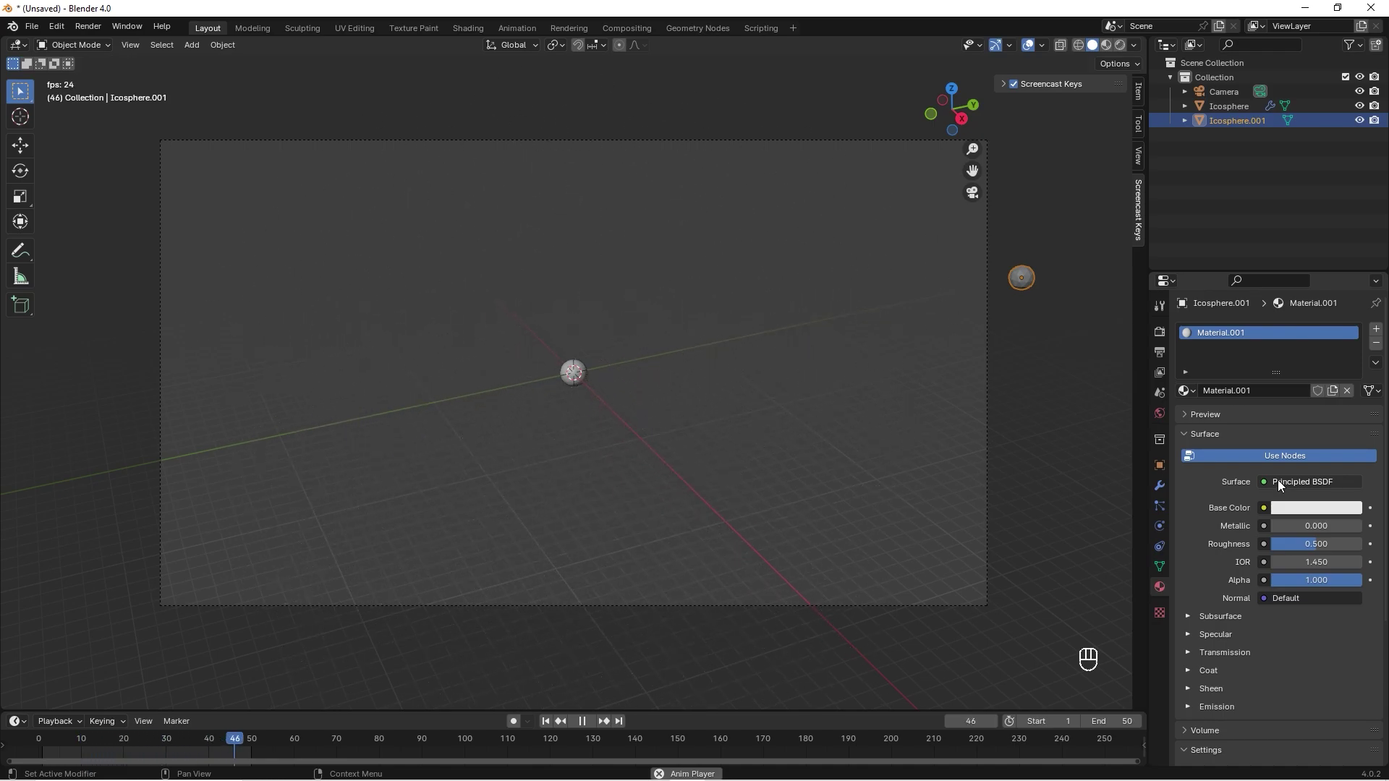
{"action": "left_click", "coordinate": [1278, 481]}
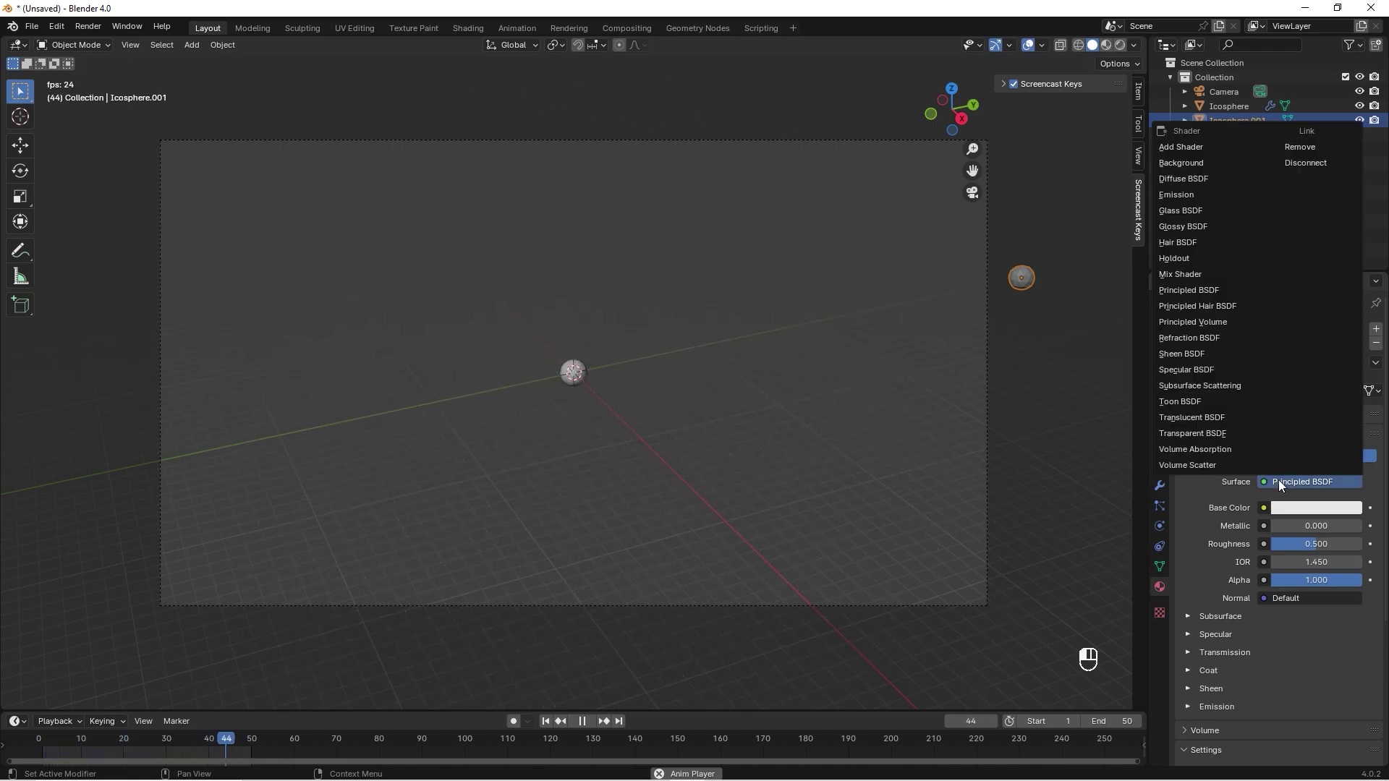
{"action": "left_click", "coordinate": [1203, 194]}
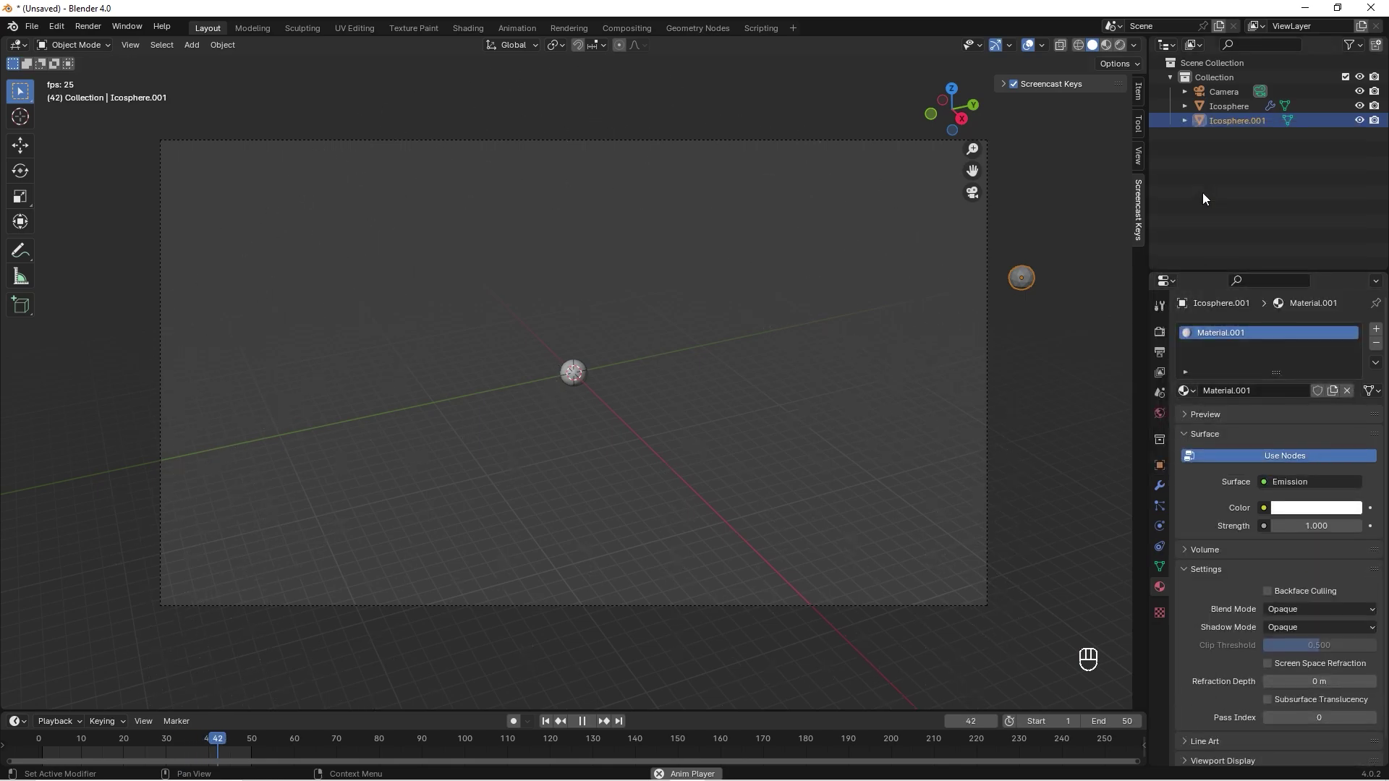
{"action": "left_click", "coordinate": [1324, 508]}
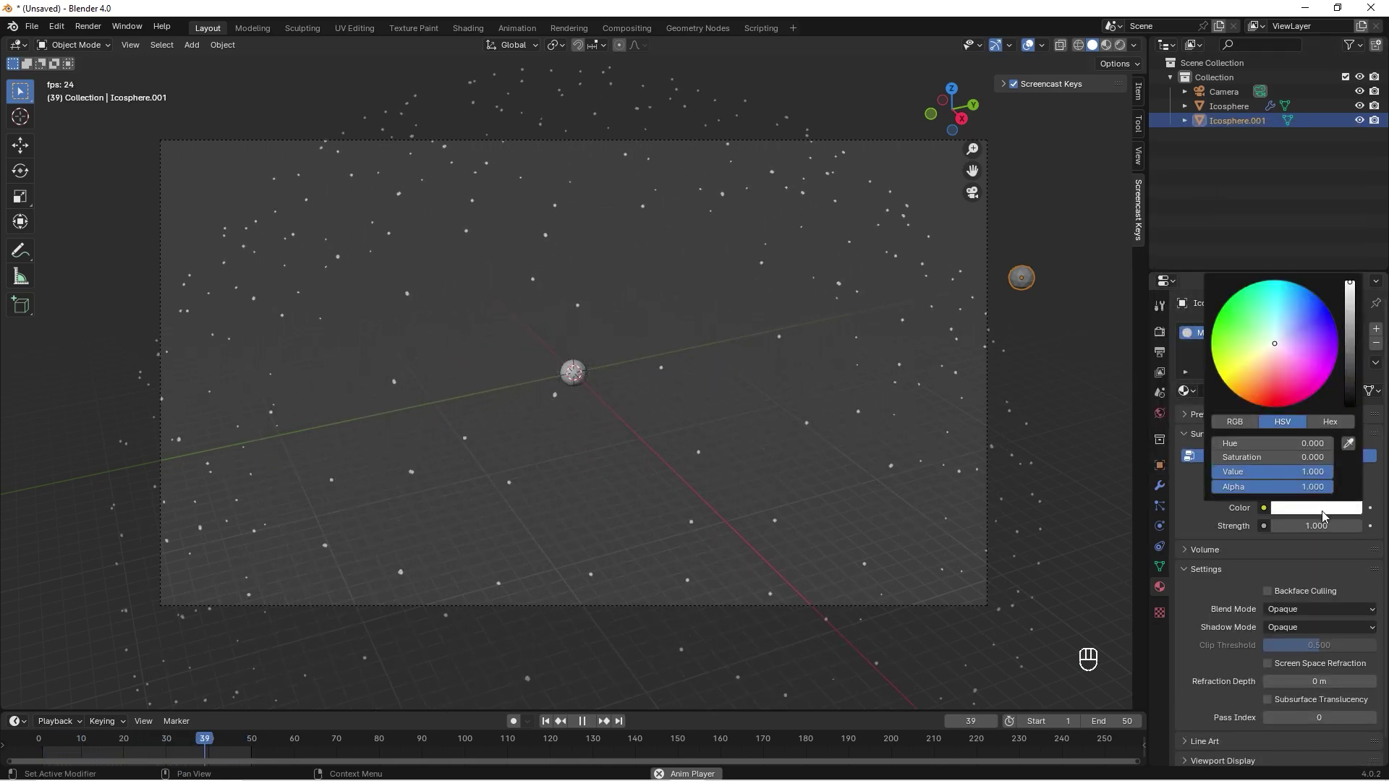
{"action": "left_click", "coordinate": [1315, 294]}
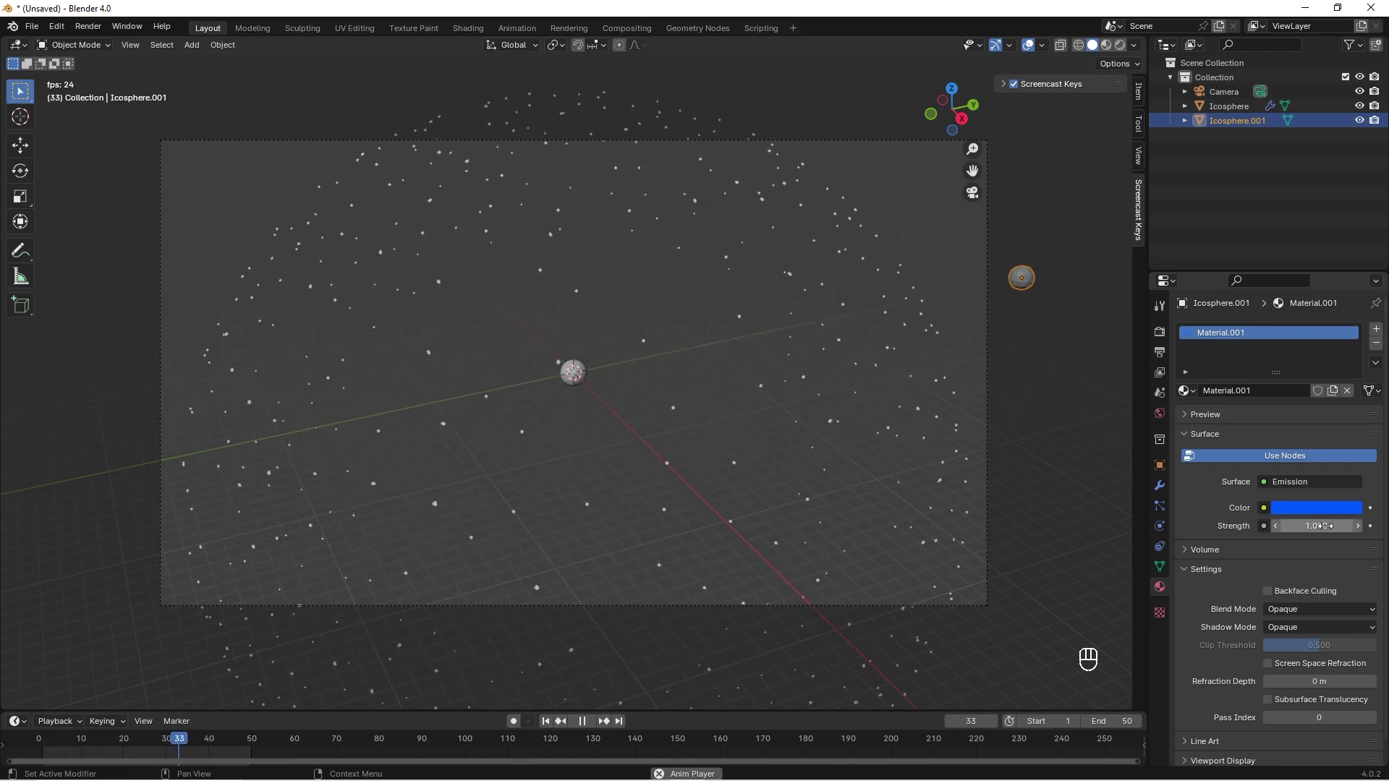
{"action": "left_click", "coordinate": [1326, 526]}
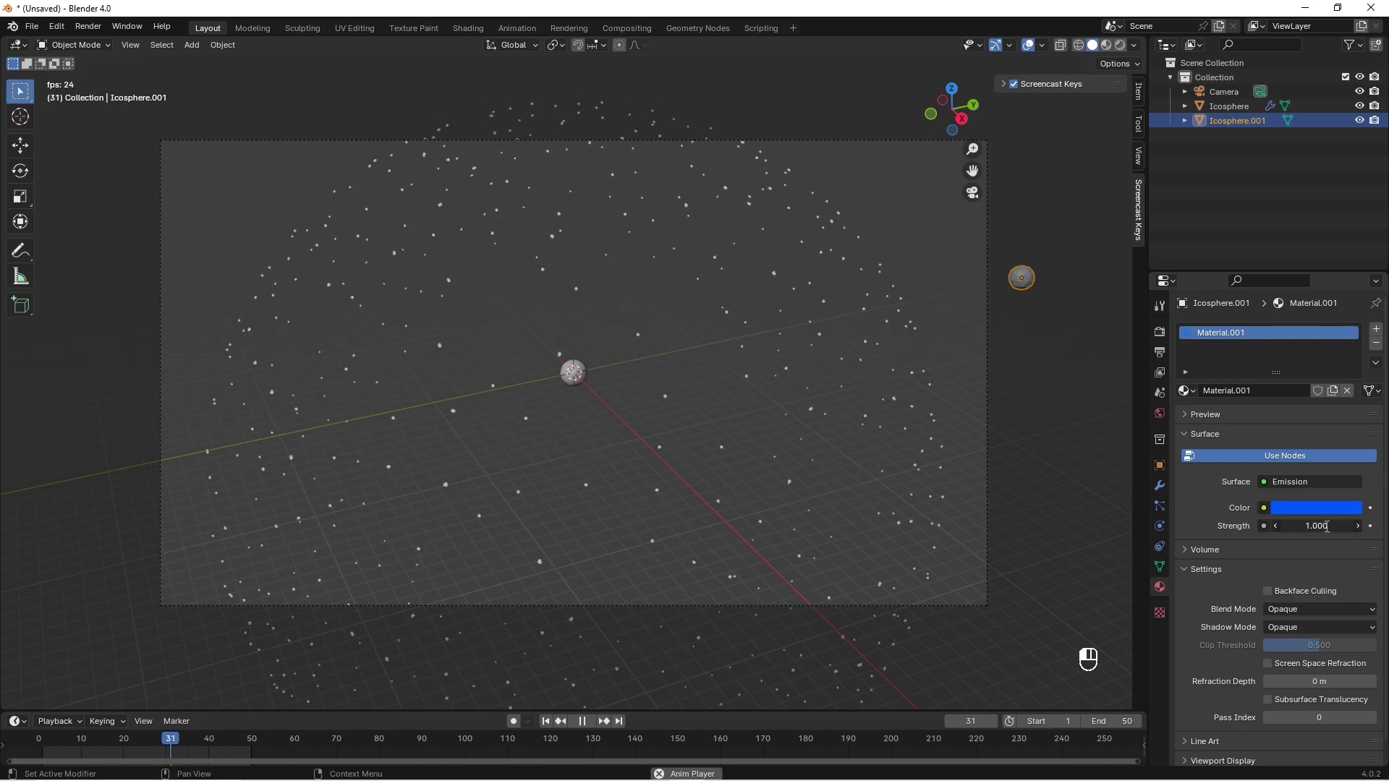
{"action": "type", "text": "500"}
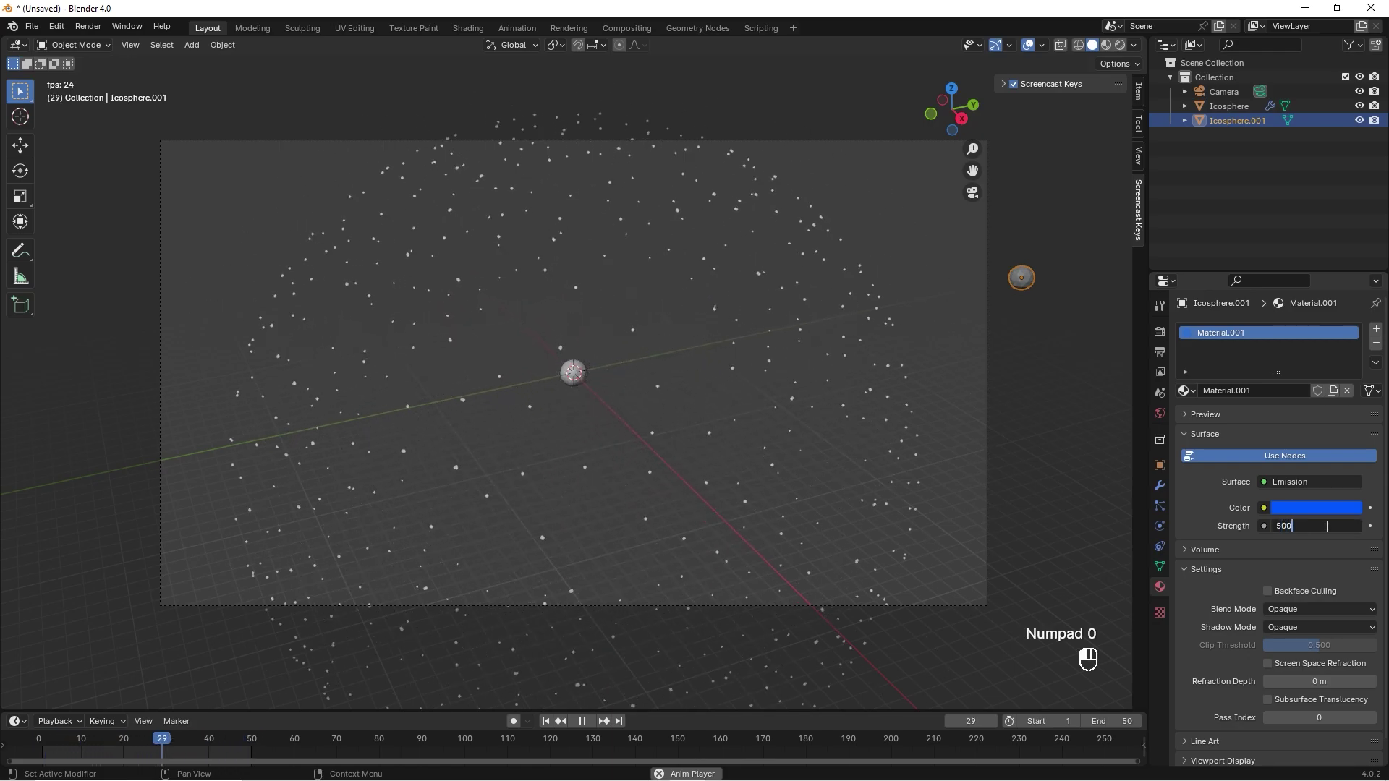
{"action": "key", "text": "Return"}
{"action": "left_click", "coordinate": [1186, 174]}
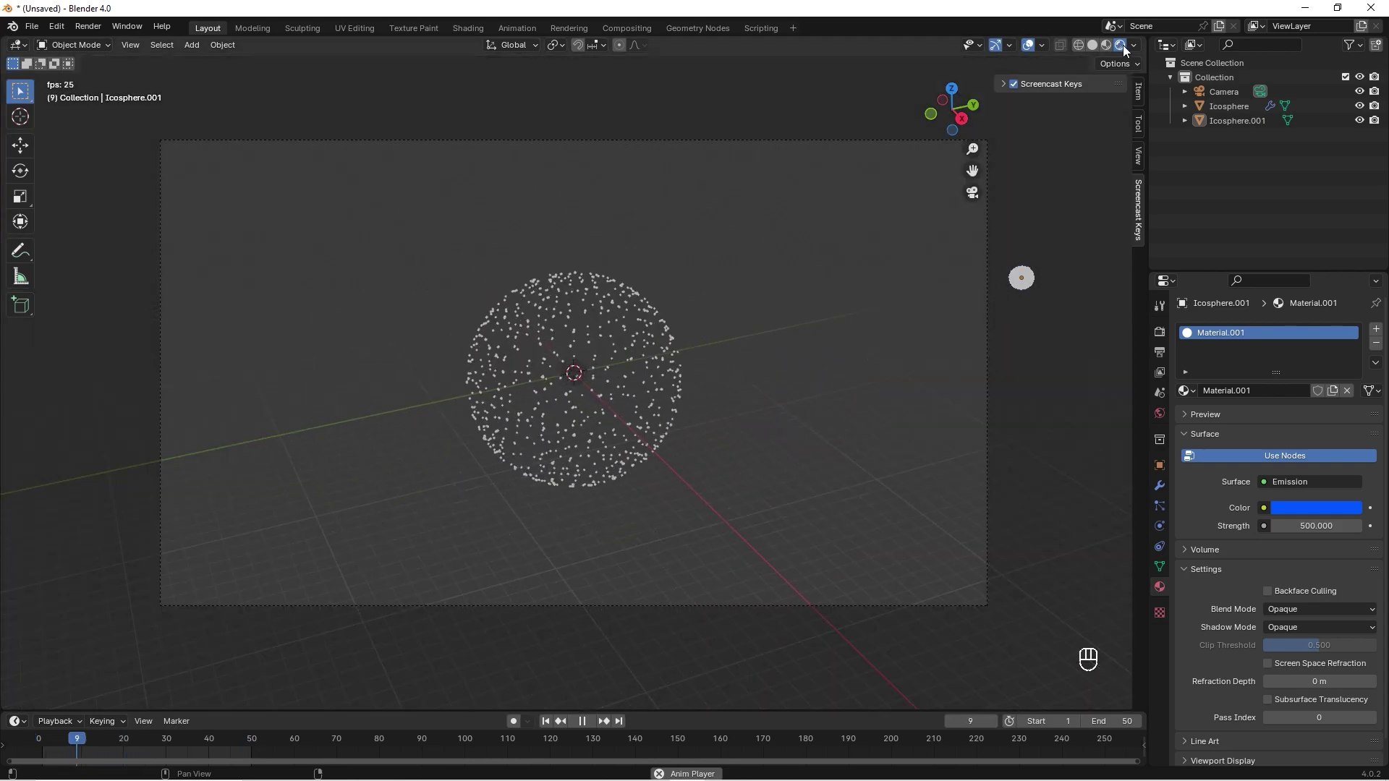
Make the emitter's particles render as Object instances of Icosphere.001
{"action": "left_click", "coordinate": [575, 375]}
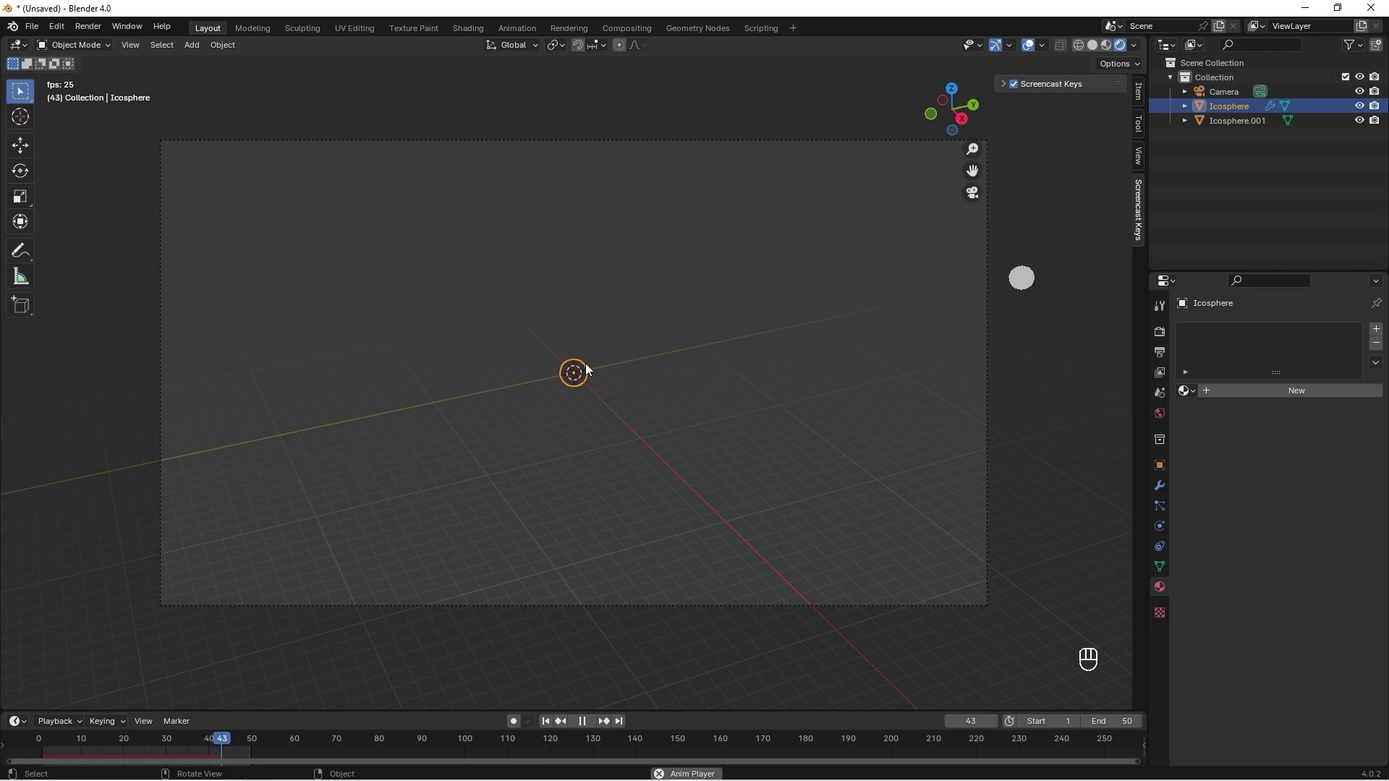
{"action": "left_click", "coordinate": [1160, 506]}
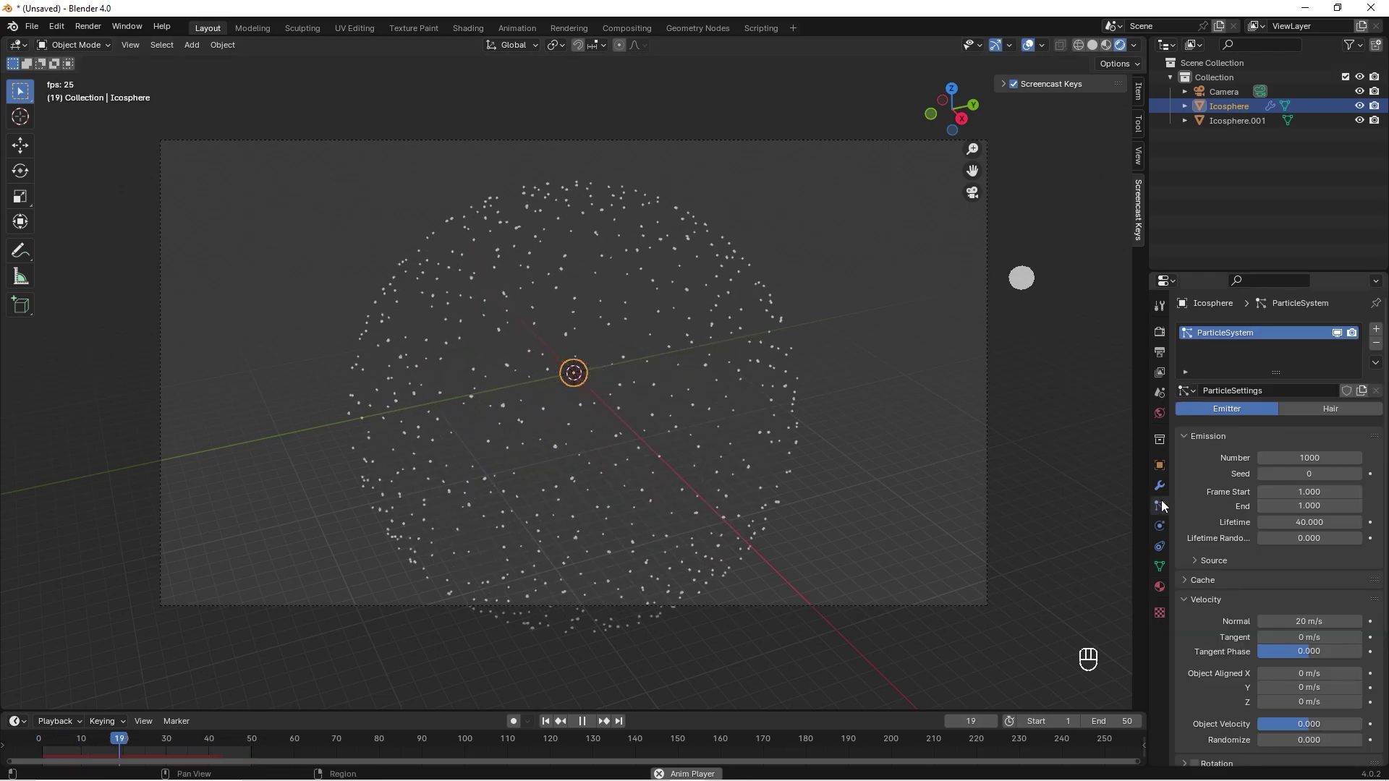
{"action": "scroll", "coordinate": [1204, 505], "scroll_direction": "down", "scroll_amount": 6}
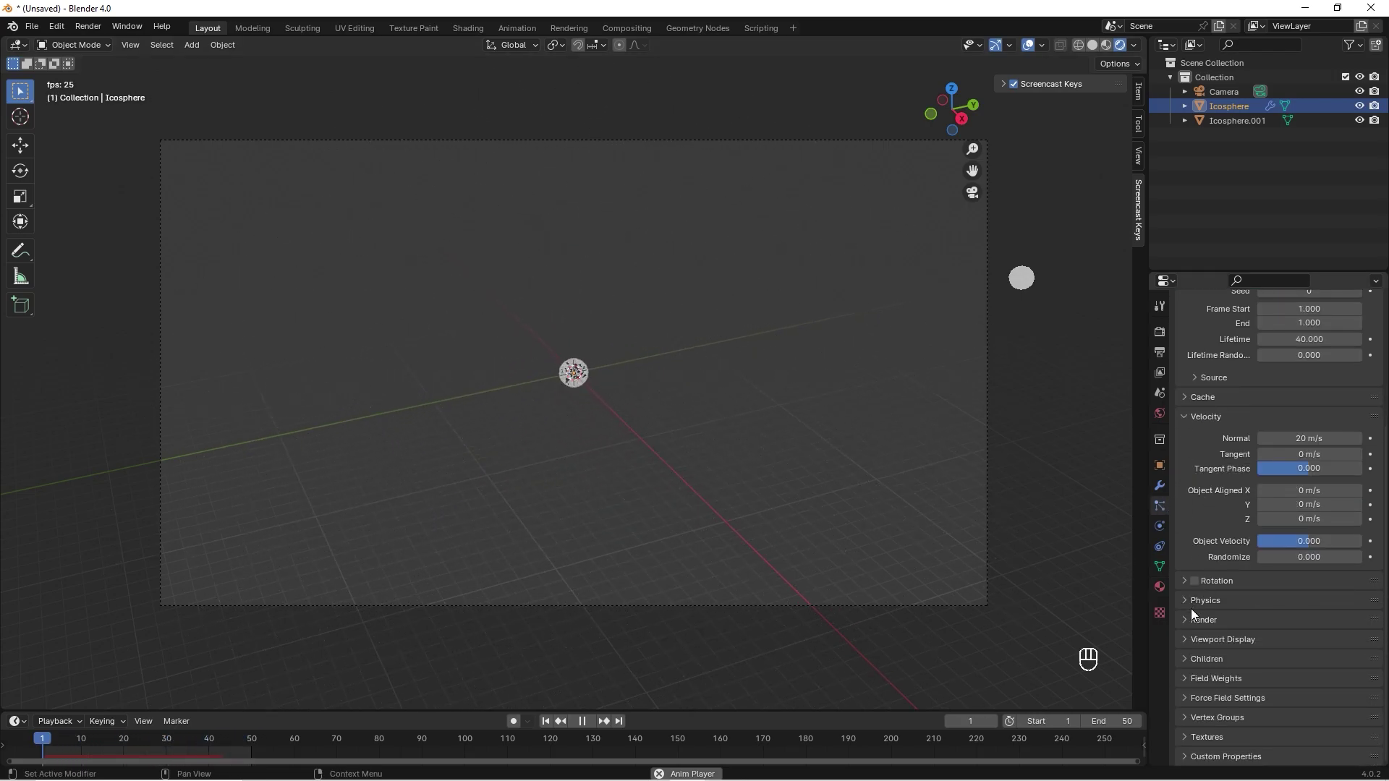
{"action": "left_click", "coordinate": [1188, 620]}
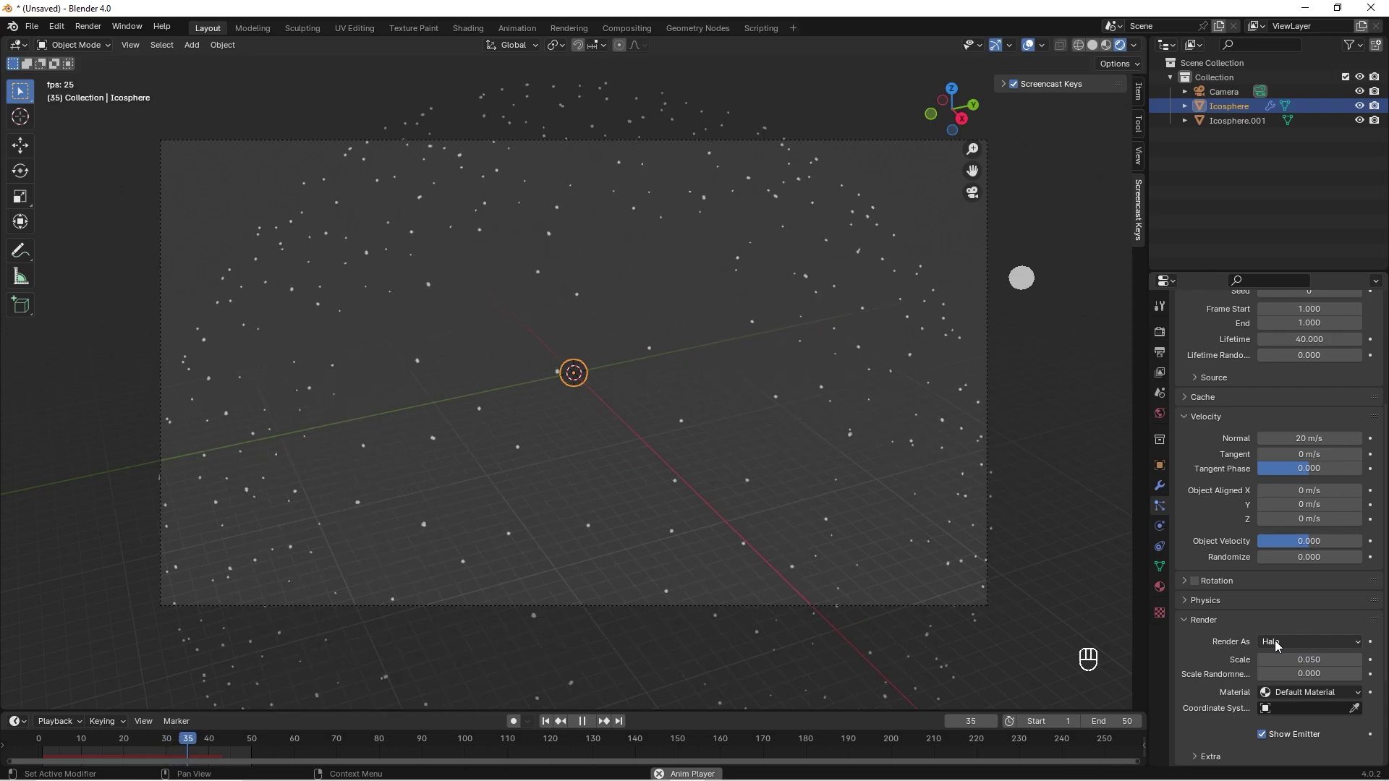
{"action": "left_click", "coordinate": [1309, 643]}
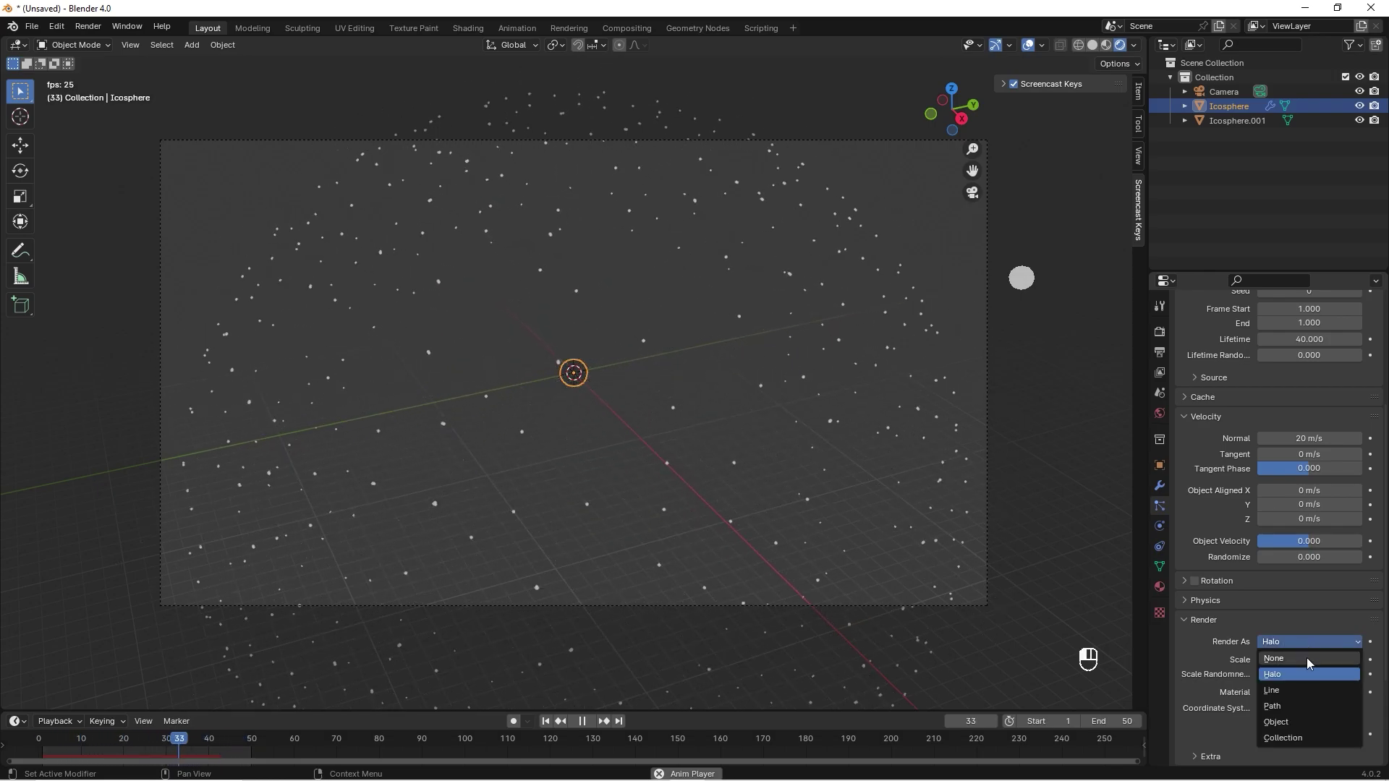
{"action": "left_click", "coordinate": [1292, 724]}
{"action": "left_click", "coordinate": [1358, 748]}
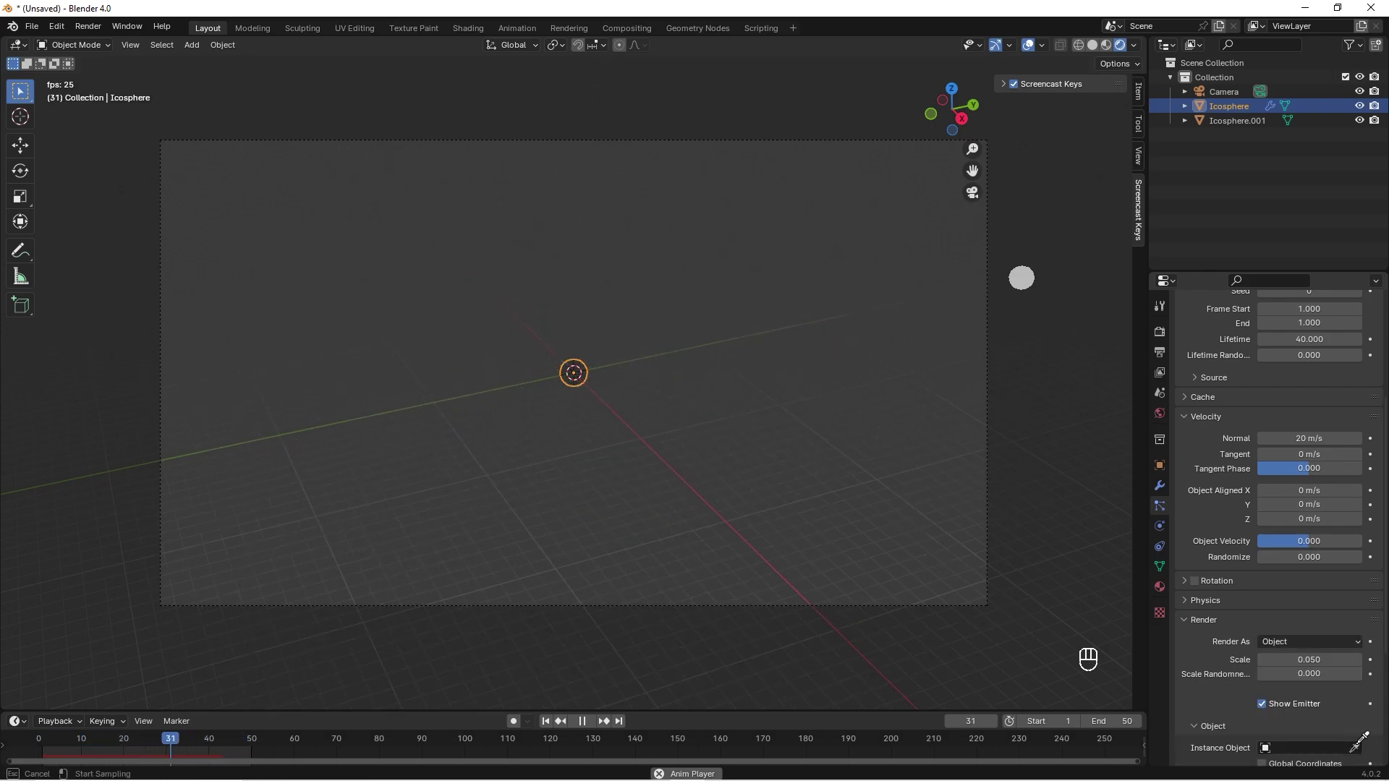
{"action": "left_click", "coordinate": [1022, 277]}
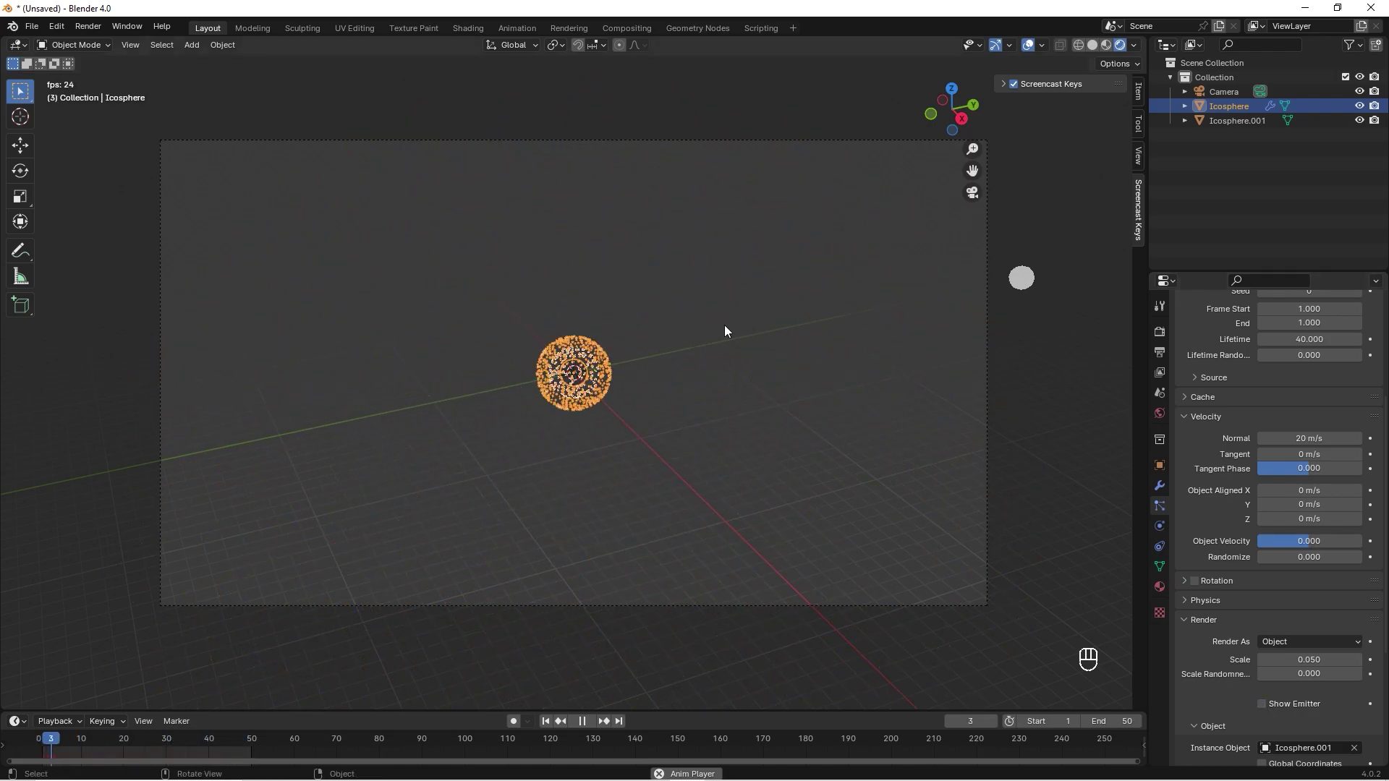
Stop playback, render a preview of frame 14, and bring up the render properties
{"action": "key", "text": "space"}
{"action": "left_click", "coordinate": [787, 290]}
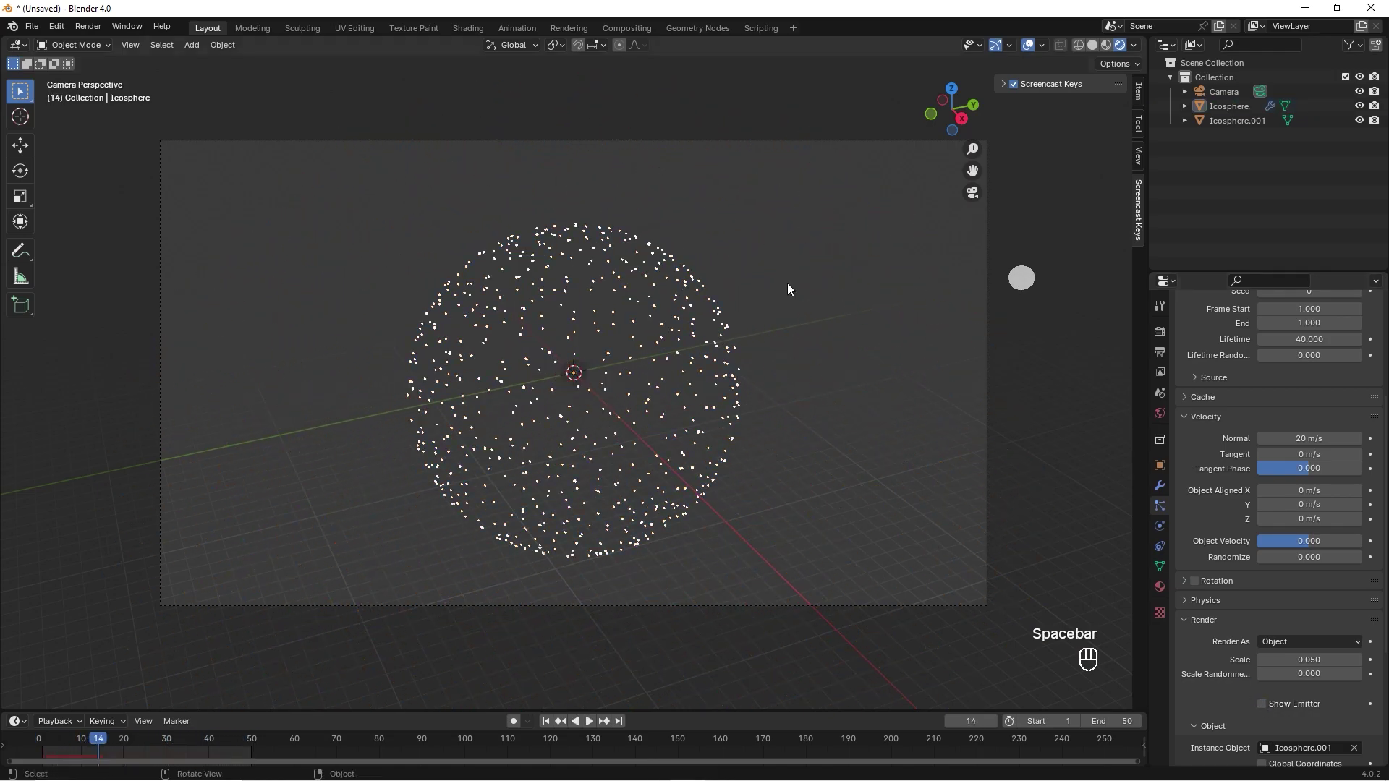
{"action": "key", "text": "F12"}
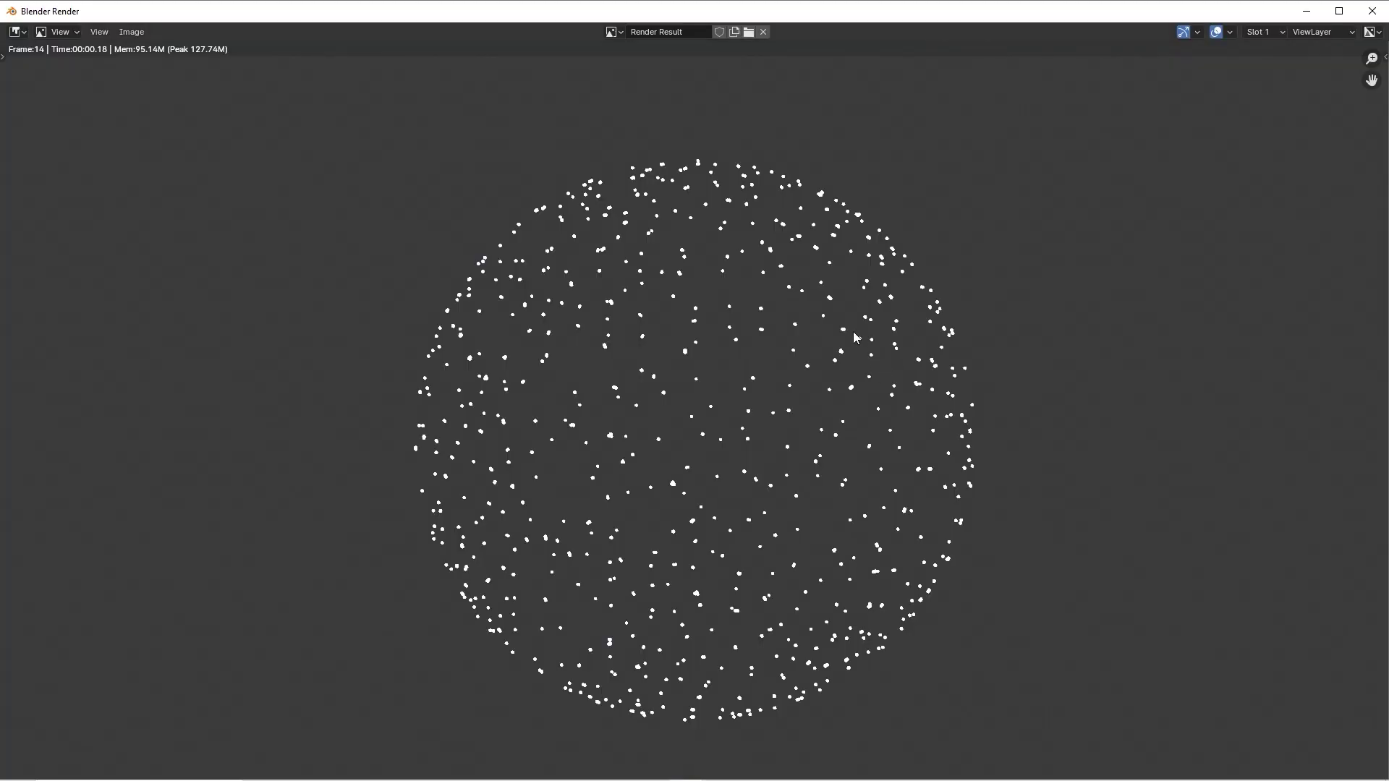
{"action": "left_click", "coordinate": [1373, 11]}
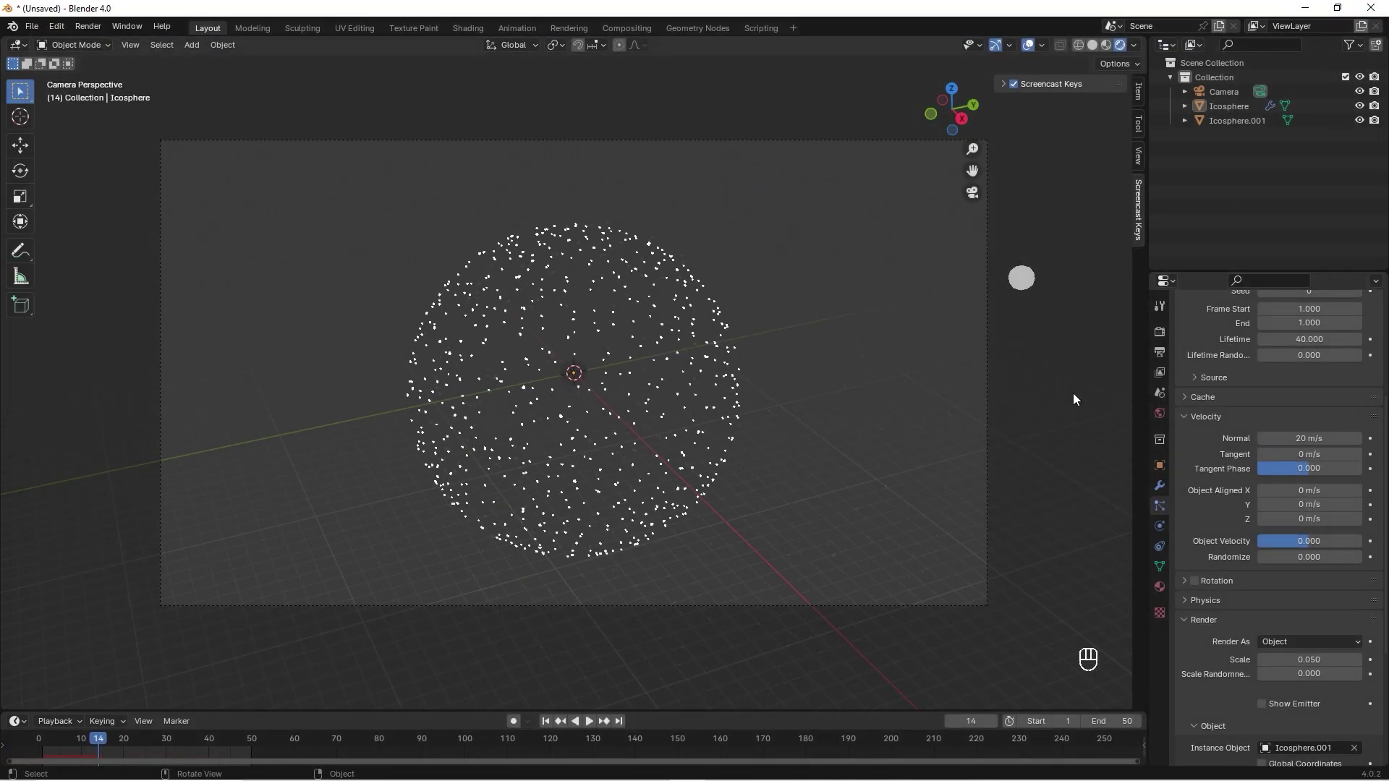
{"action": "left_click", "coordinate": [1160, 333]}
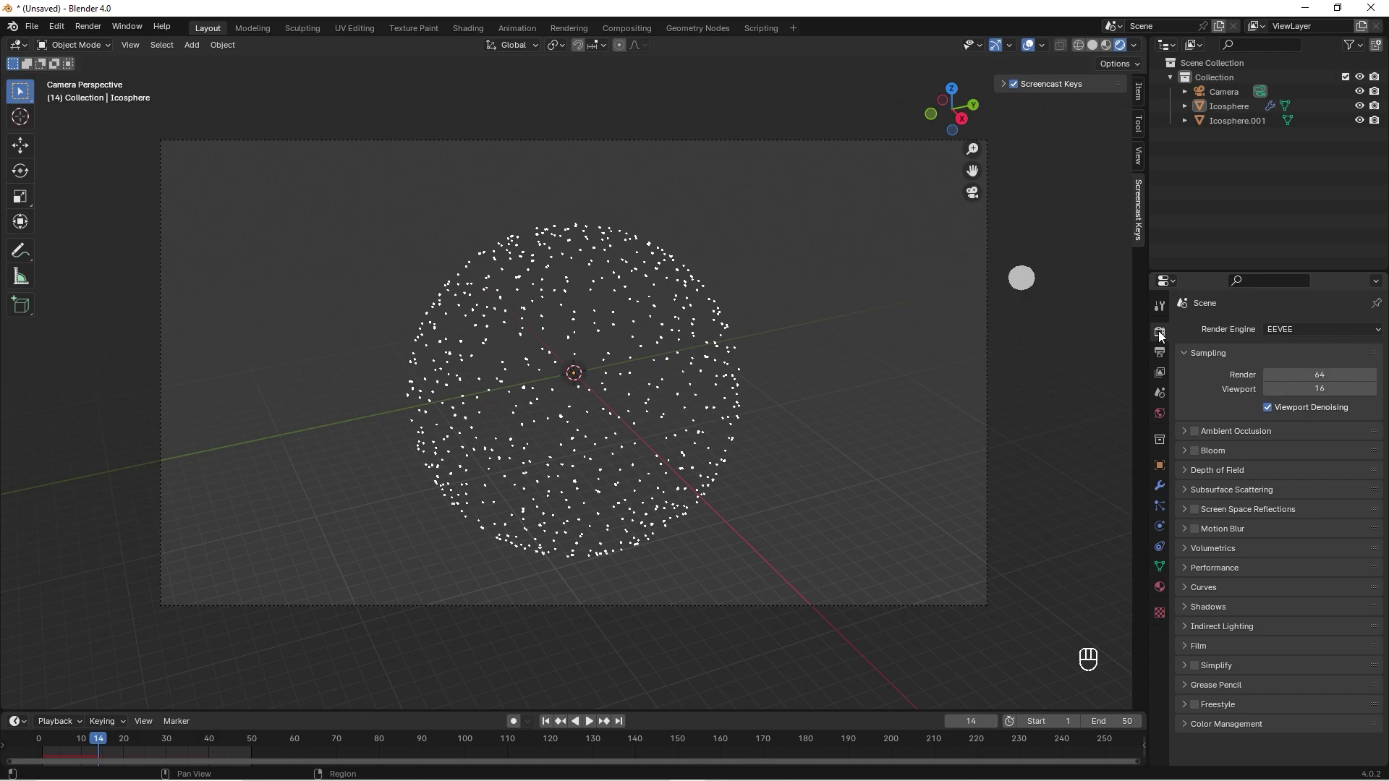
Enable Bloom and move Icosphere.001 about 21 m along Y out of the camera shot
{"action": "left_click", "coordinate": [1195, 451]}
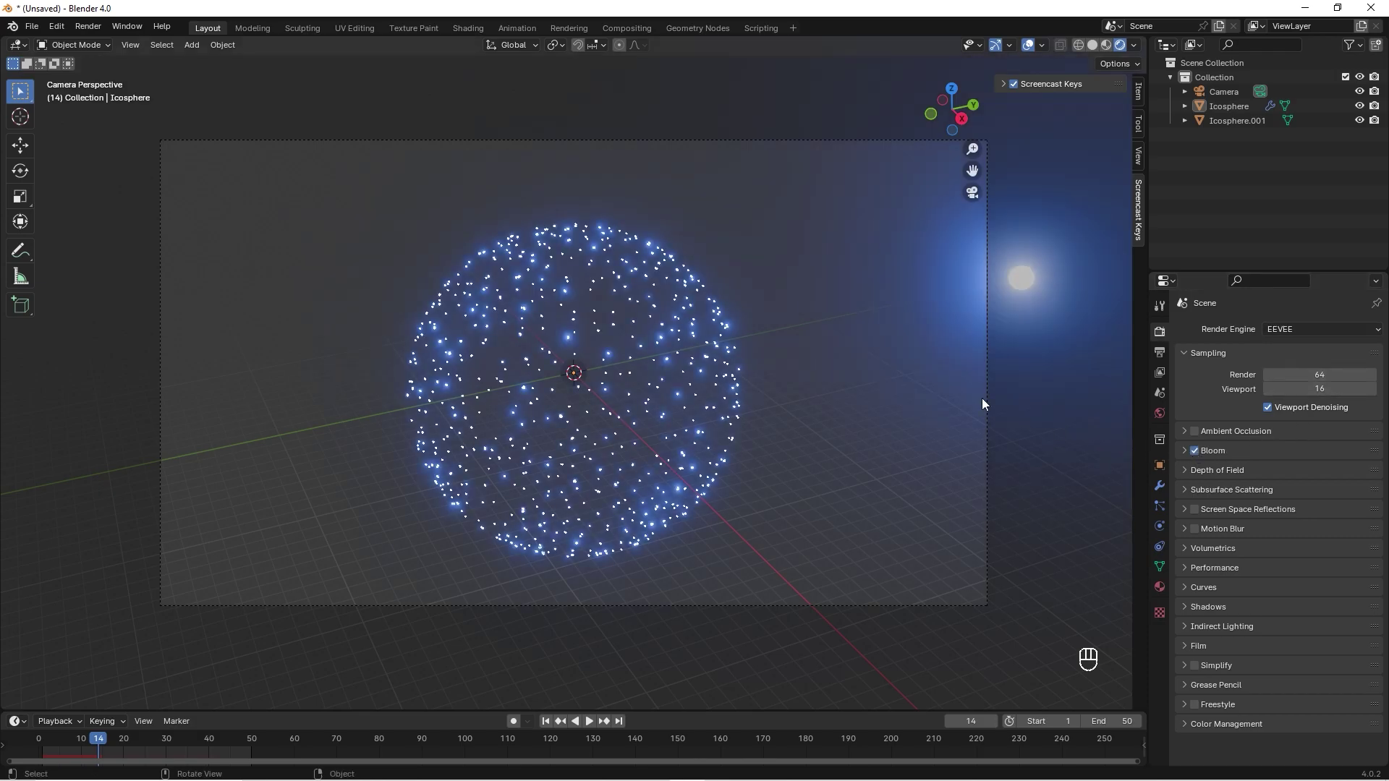
{"action": "left_click", "coordinate": [1019, 278]}
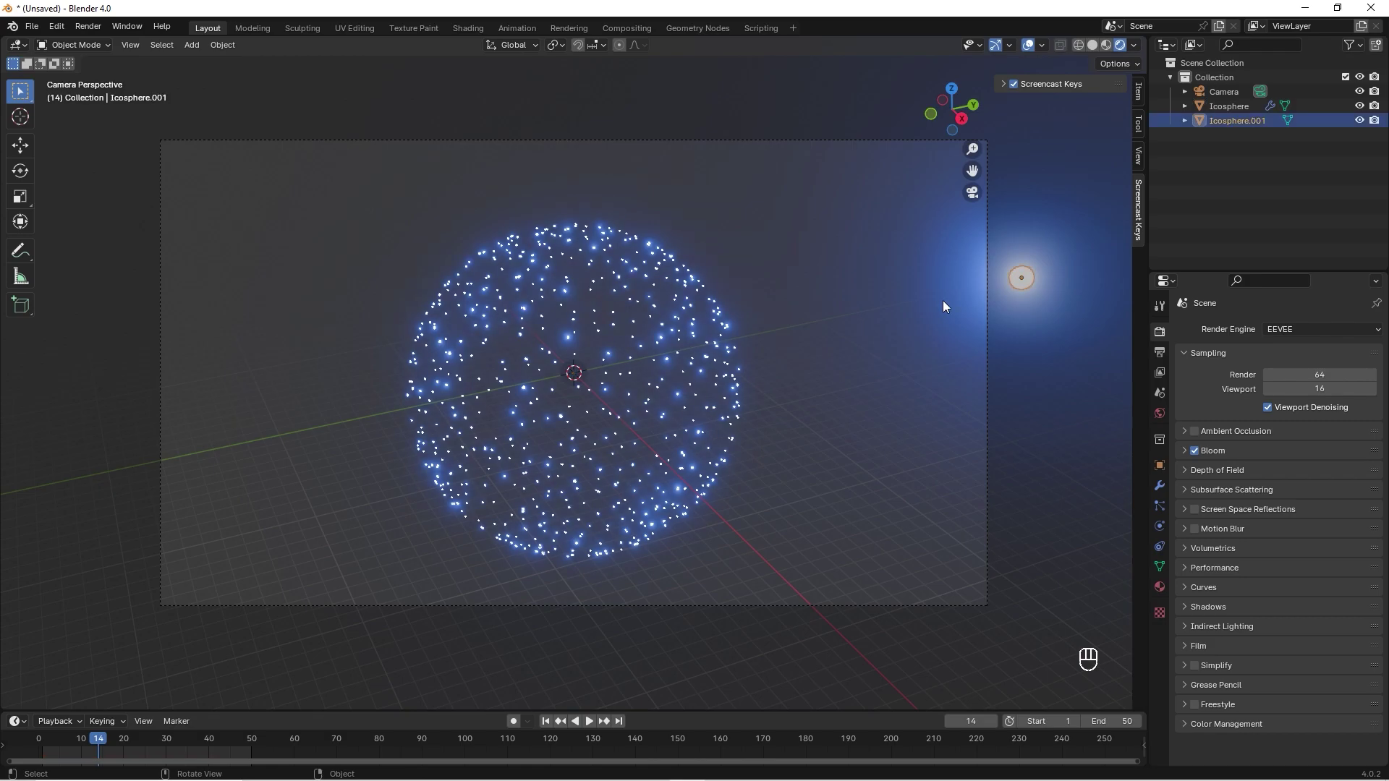
{"action": "key", "text": "g"}
{"action": "key", "text": "y"}
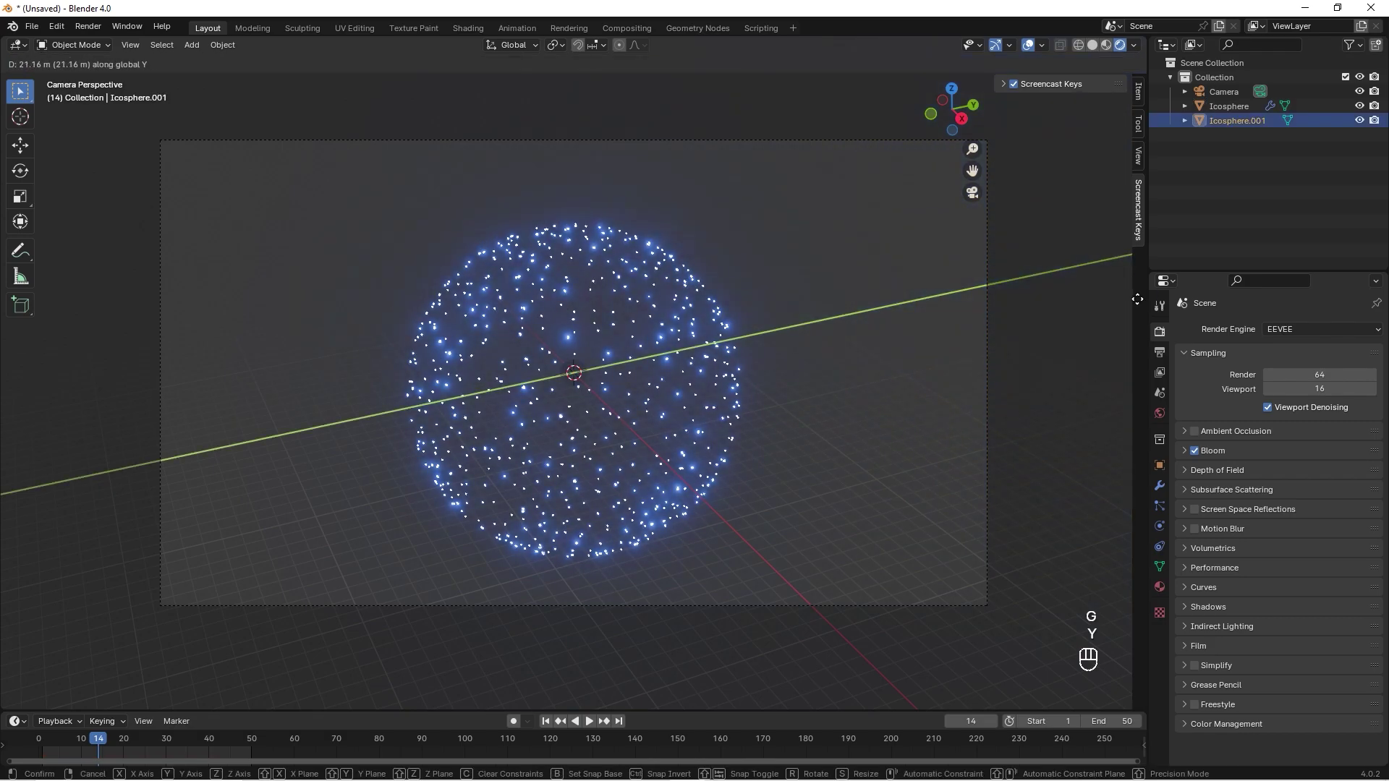
{"action": "left_click", "coordinate": [1137, 299]}
Render the current frame, then scrub to frame 20 and render again
{"action": "key", "text": "F12"}
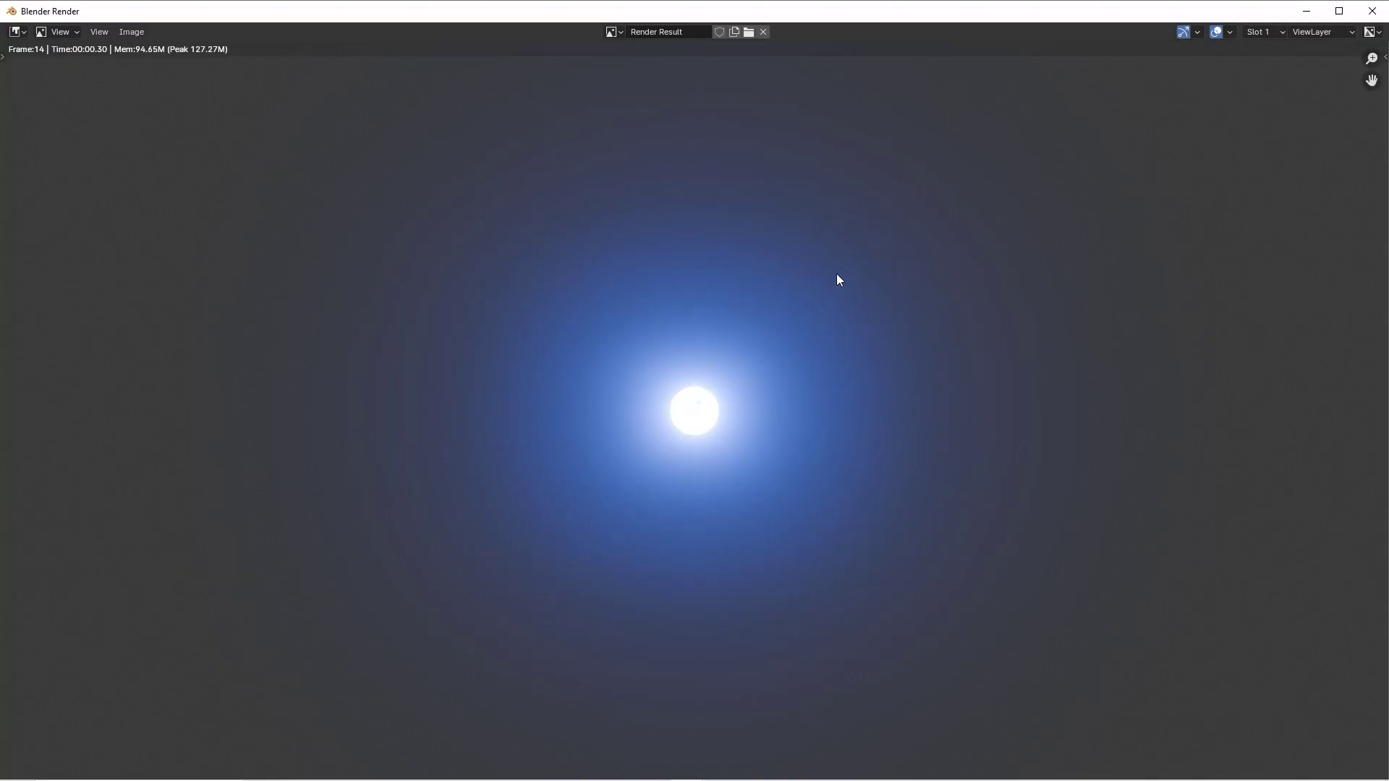
{"action": "left_click", "coordinate": [1373, 10]}
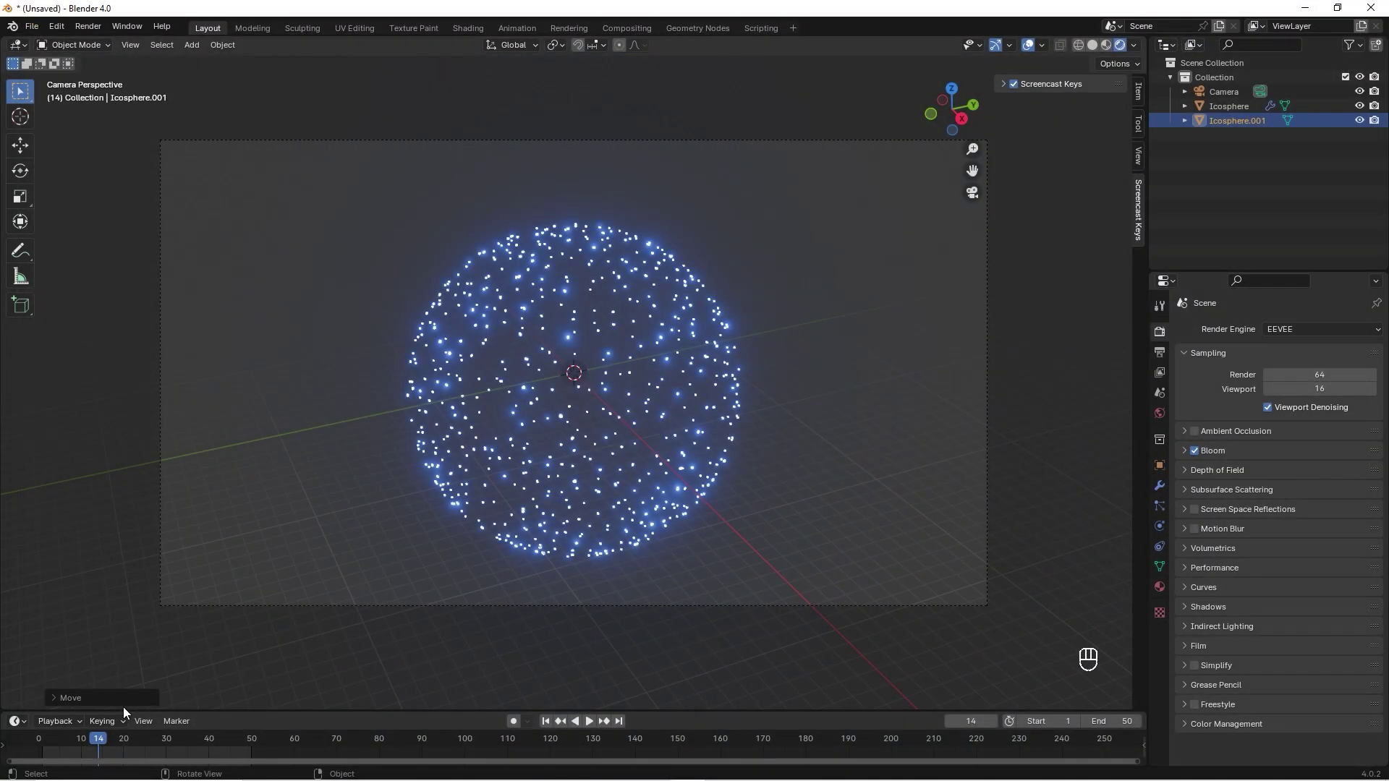
{"action": "left_click_drag", "start_coordinate": [103, 742], "coordinate": [122, 739]}
{"action": "key", "text": "F12"}
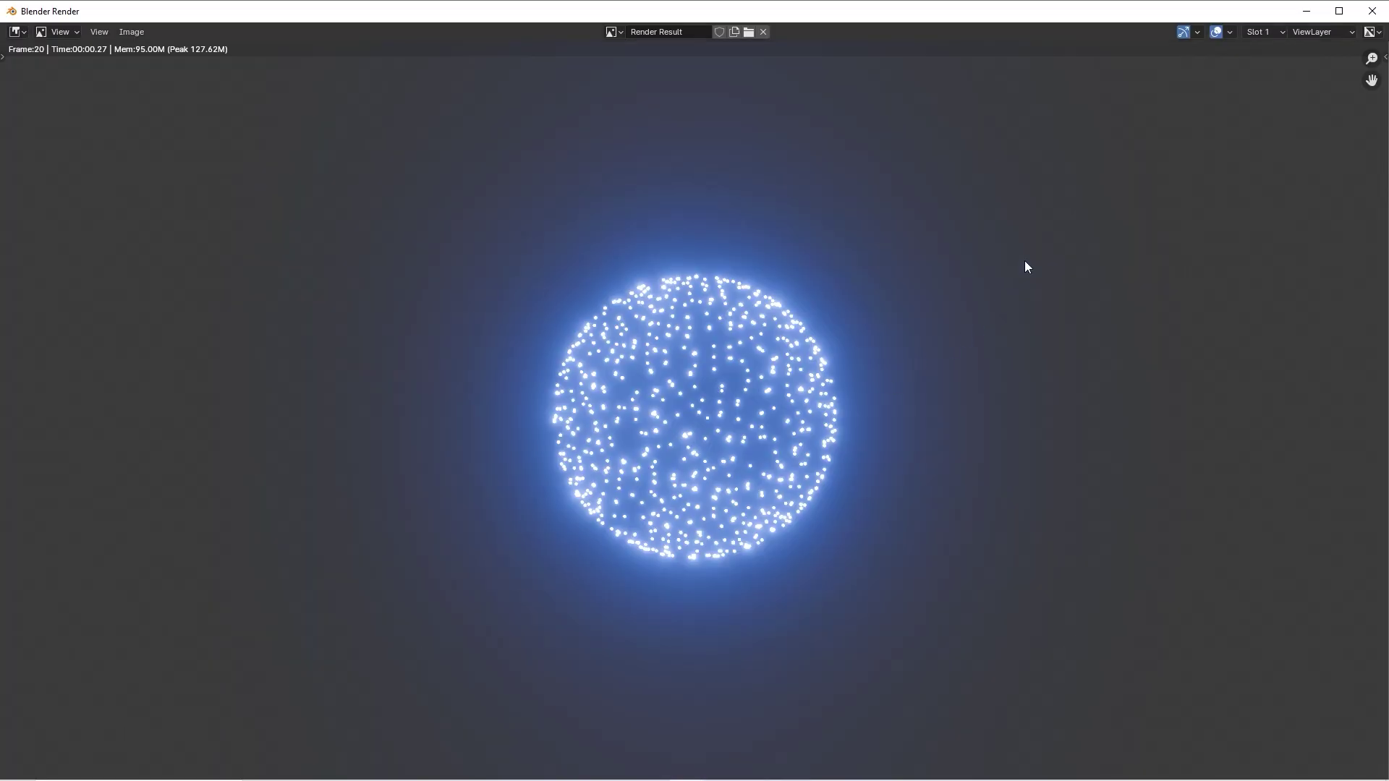
Render frame 20 with motion blur to see streaking sparks, then play the animation
{"action": "left_click", "coordinate": [1373, 11]}
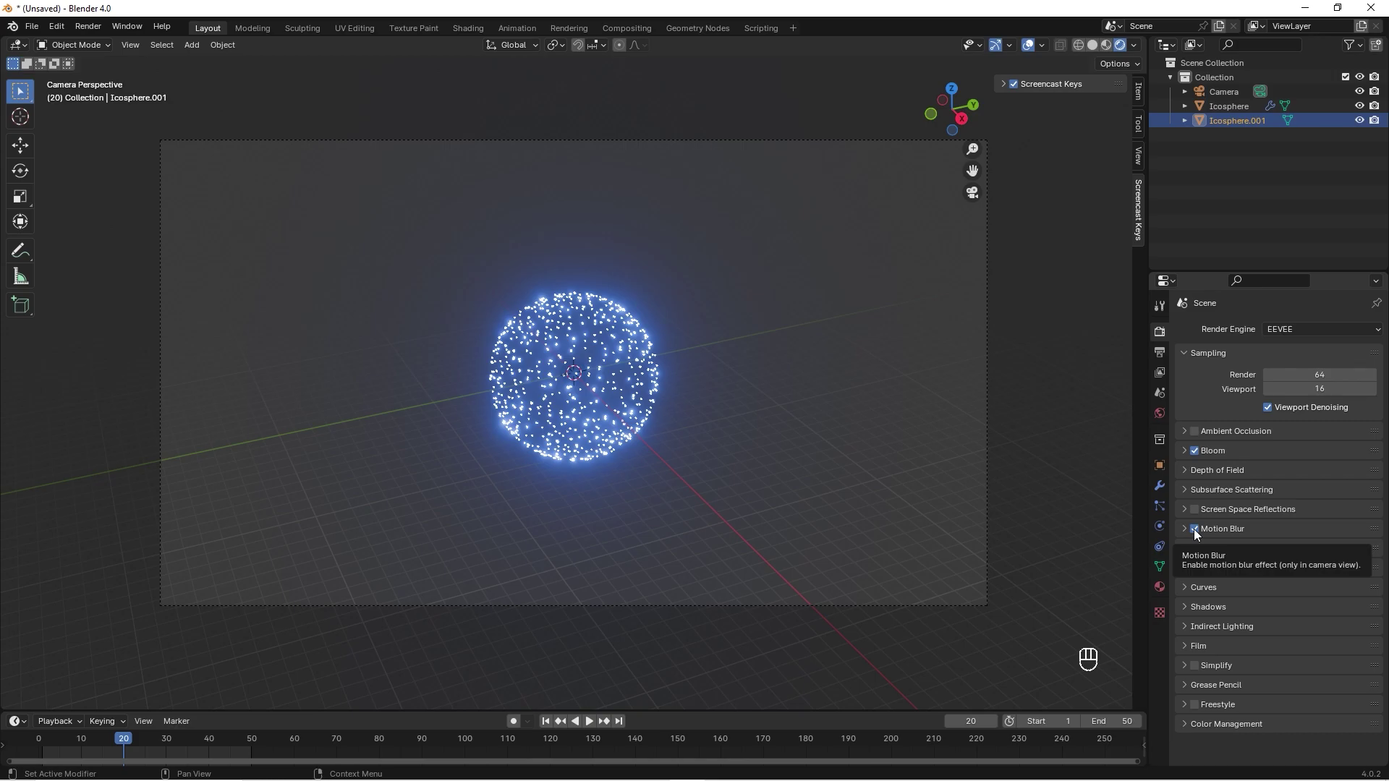
{"action": "key", "text": "F12"}
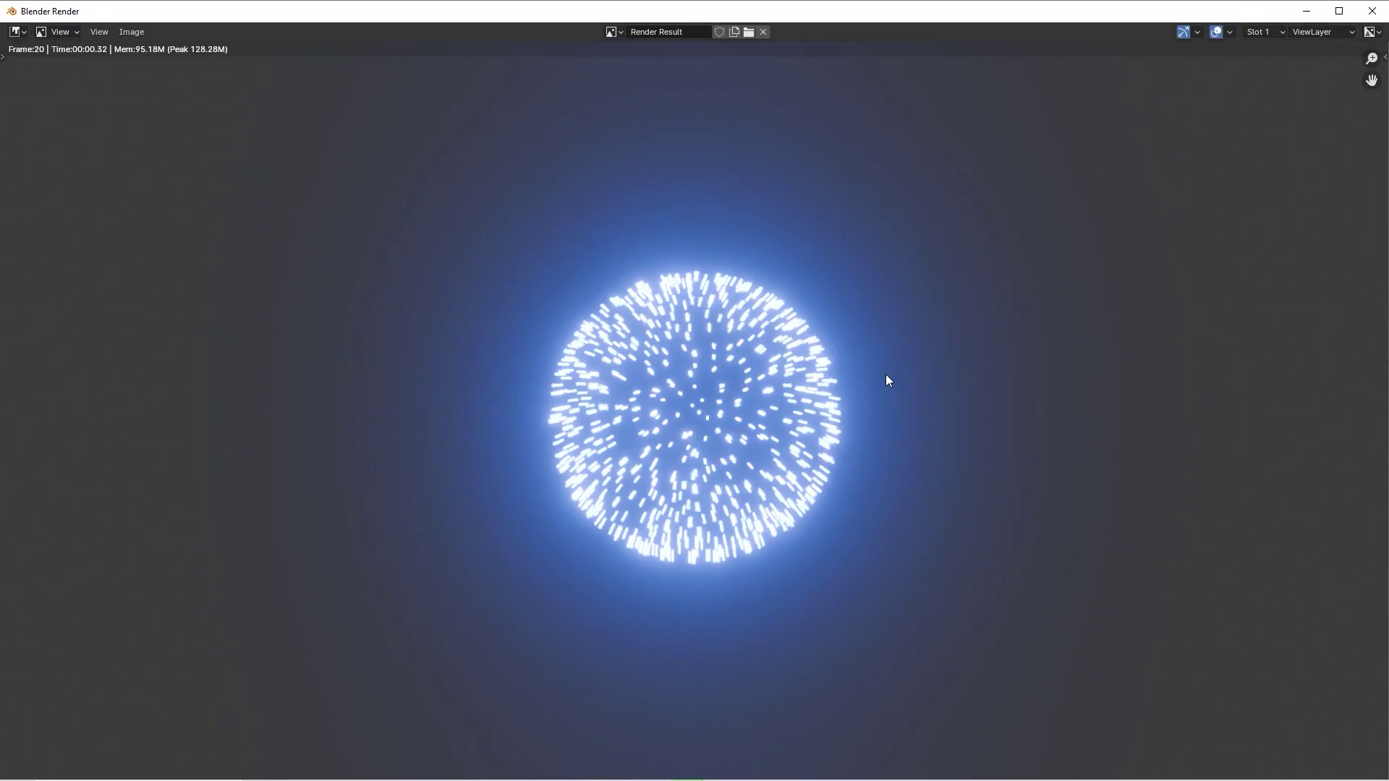
{"action": "left_click", "coordinate": [1373, 11]}
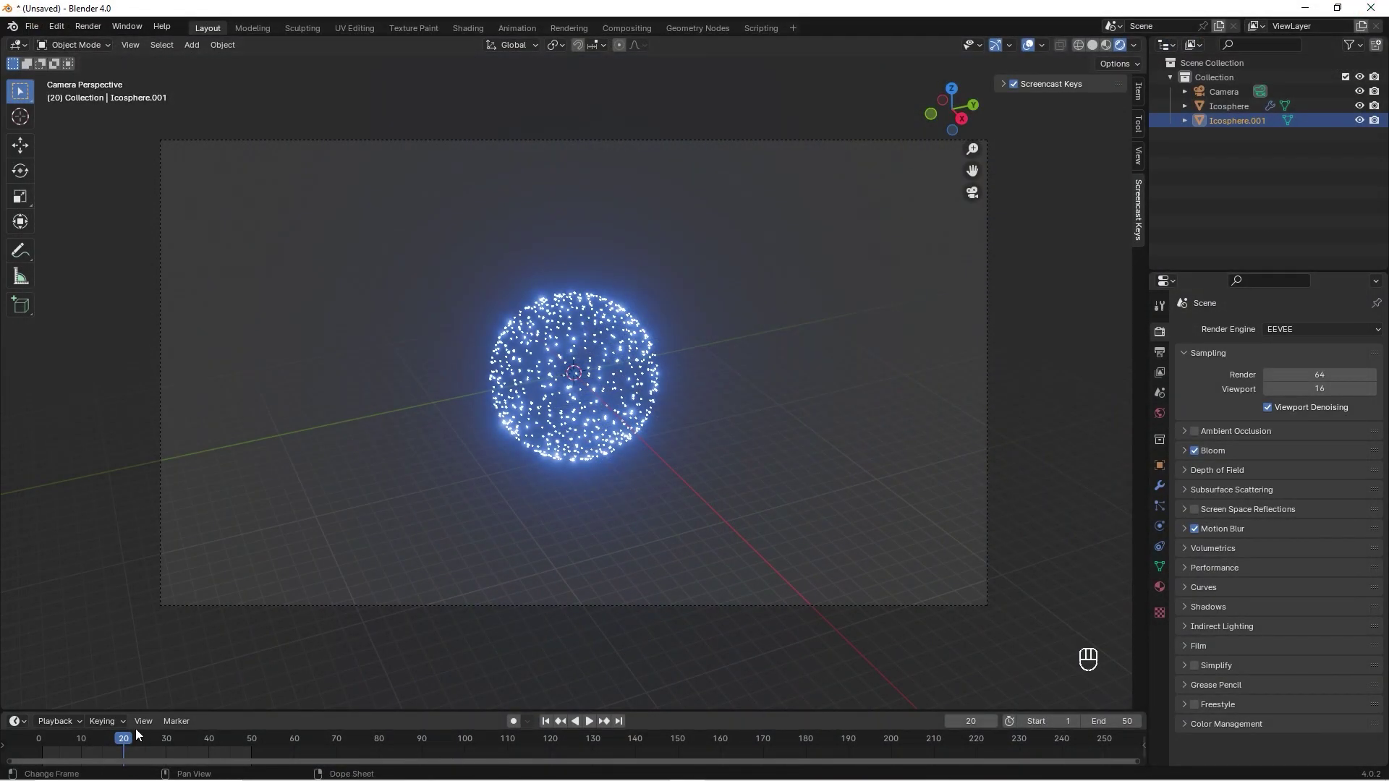
{"action": "key", "text": "space"}
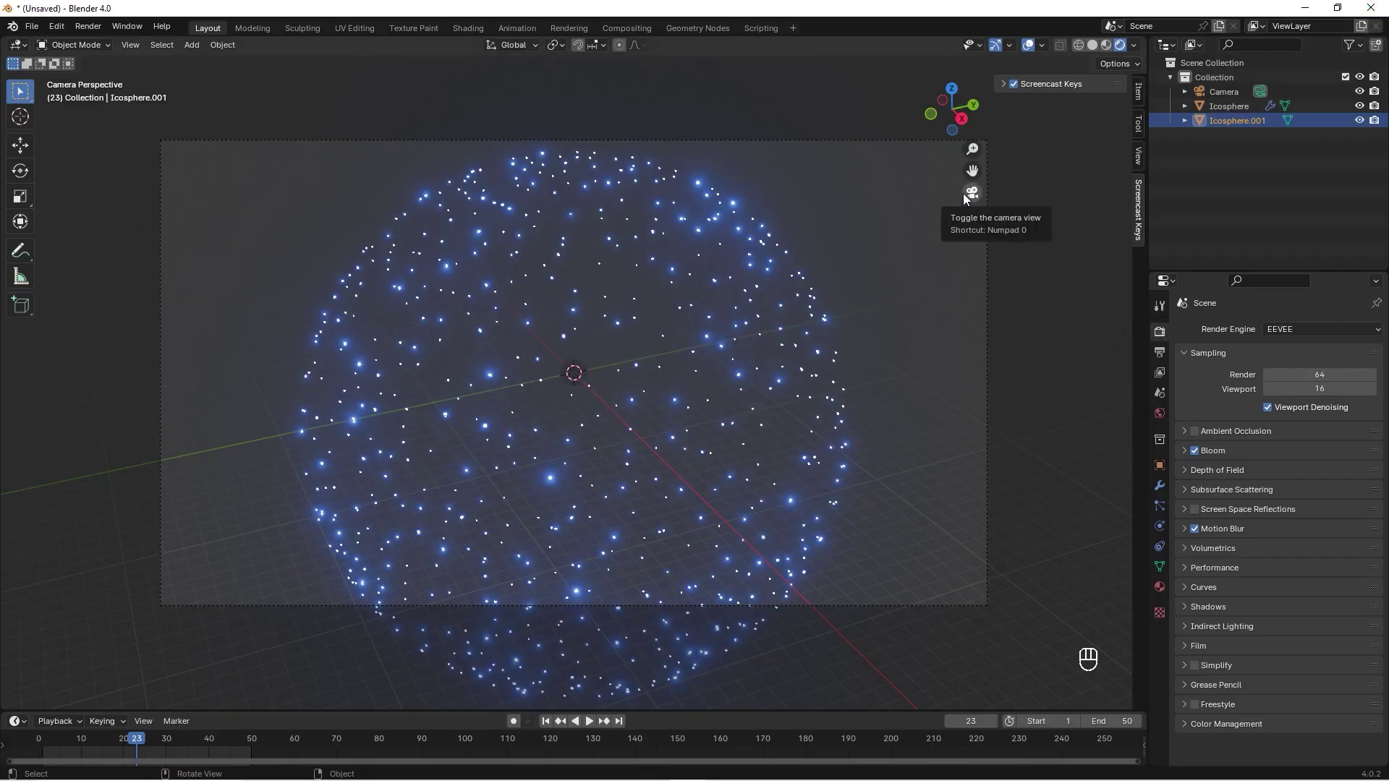
Render a preview frame, then play and pause the firework burst animation several times
{"action": "key", "text": "F12"}
{"action": "key", "text": "Escape"}
{"action": "key", "text": "space"}
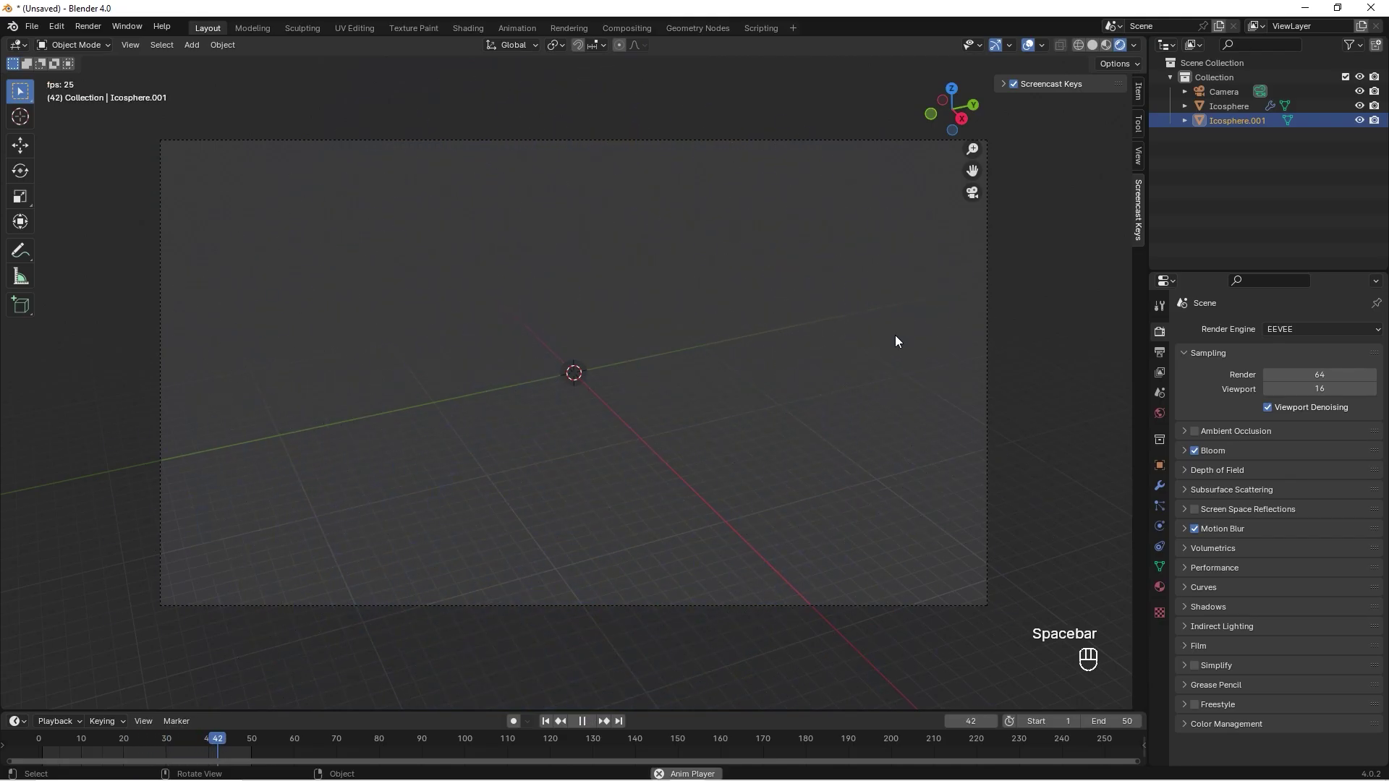
{"action": "key", "text": "space"}
{"action": "key", "text": "space"}
{"action": "key", "text": "F12"}
{"action": "key", "text": "space"}
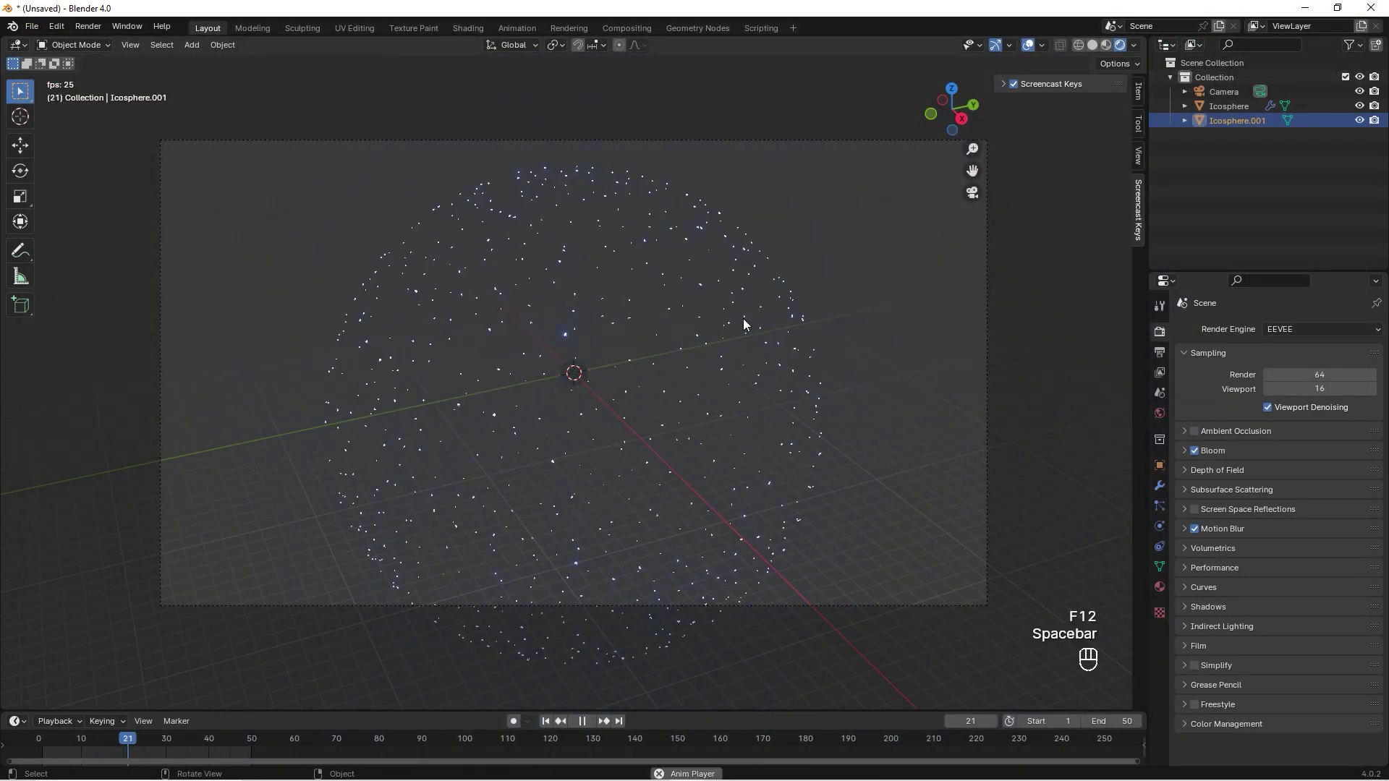